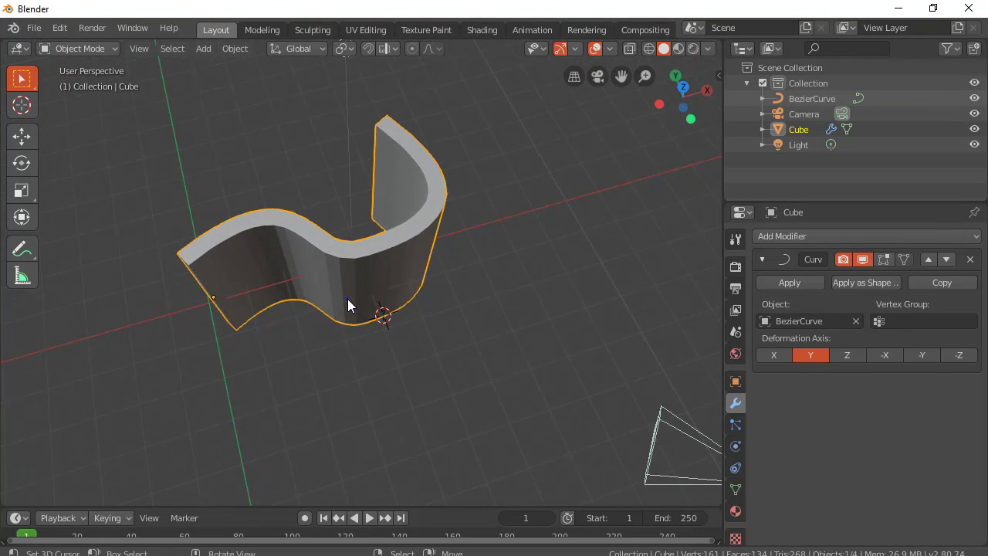
# Slide the Cube along global Y in two moves until it bends into the full S-shaped wall.
pyautogui.press('g')
pyautogui.press('y')
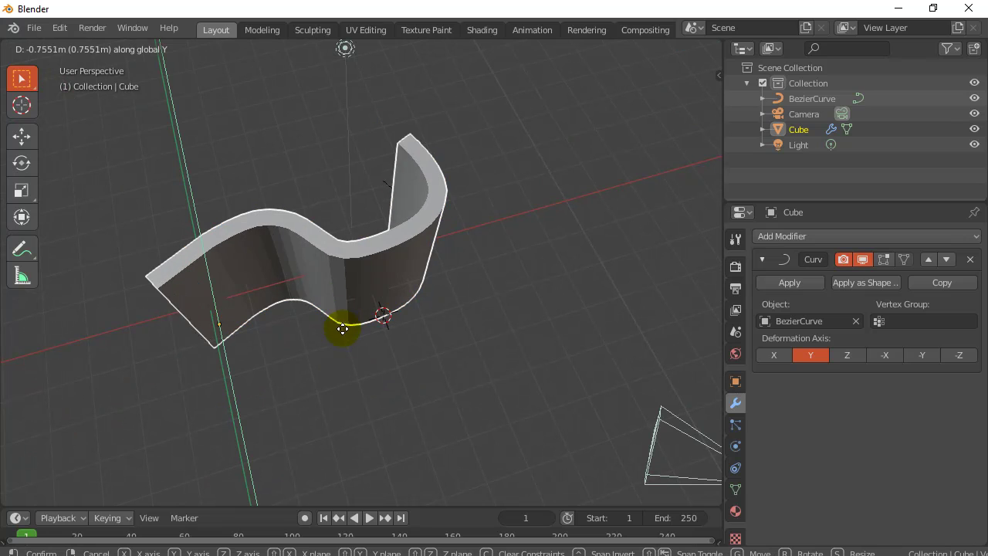
pyautogui.click(343, 452)
pyautogui.scroll(-5, 324, 421)
pyautogui.press('g')
pyautogui.press('y')
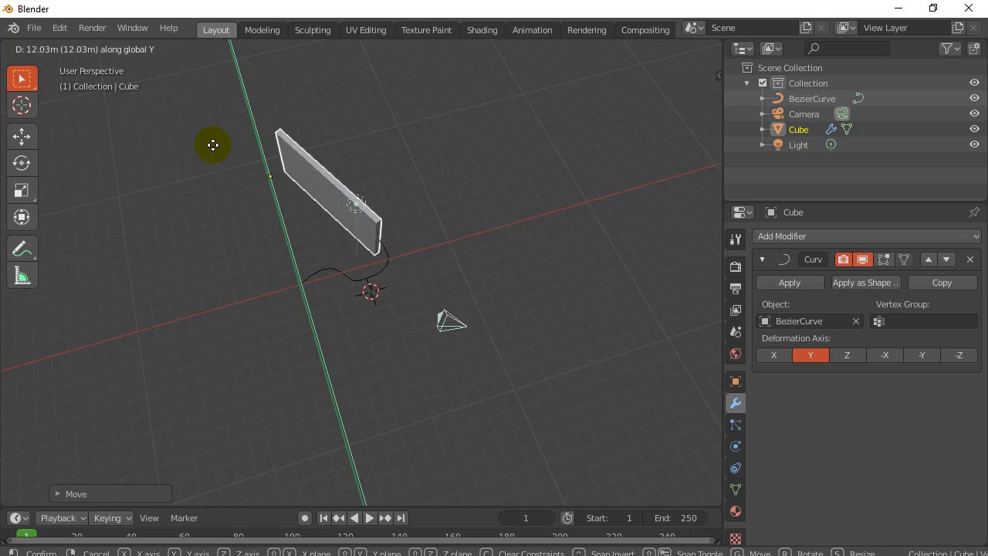
pyautogui.click(277, 255)
pyautogui.scroll(4, 338, 319)
pyautogui.scroll(2, 338, 319)
pyautogui.moveTo(346, 329); pyautogui.dragTo(417, 341, button='middle')
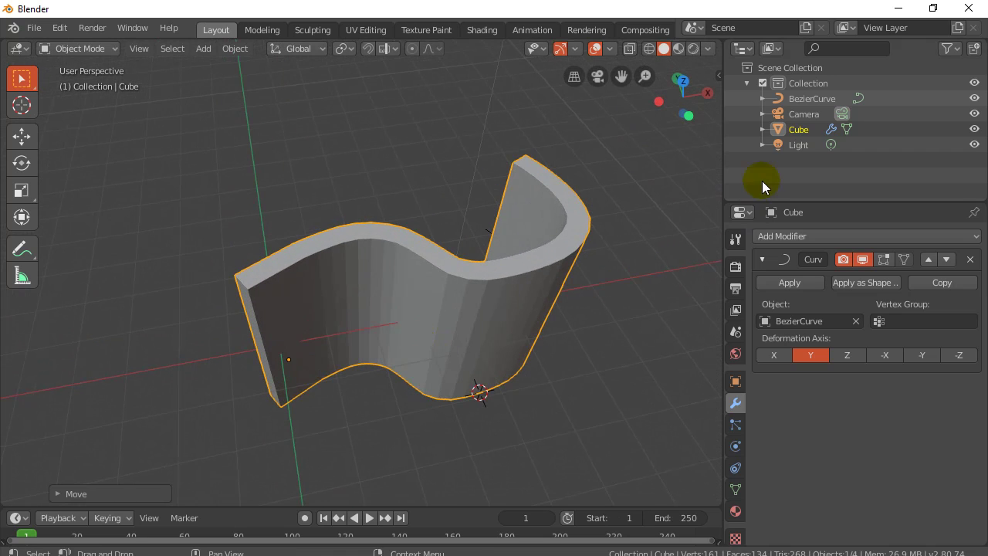
# Put the BezierCurve into Edit Mode and select its bottom control point.
pyautogui.click(799, 99)
pyautogui.press('Tab')
pyautogui.click(587, 304)
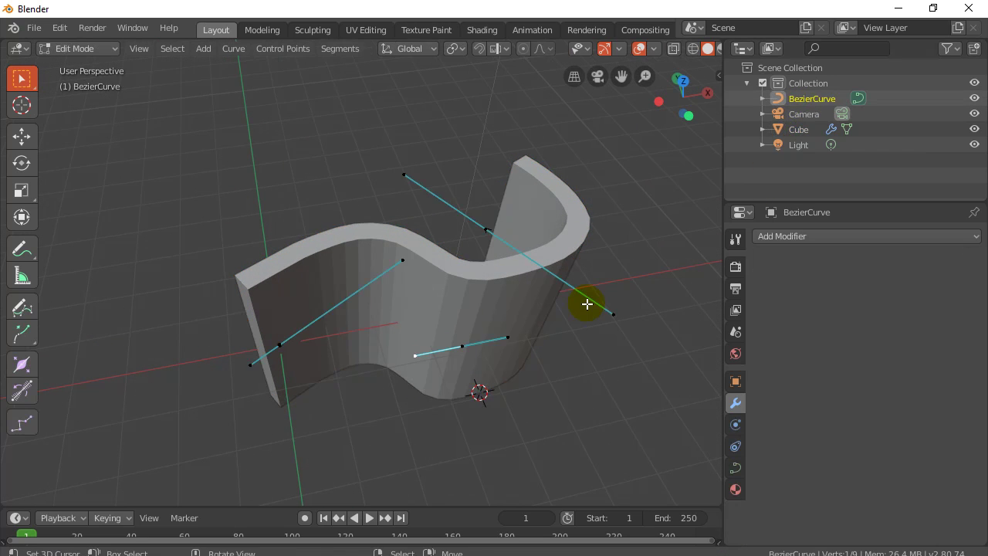
pyautogui.click(466, 347)
pyautogui.click(460, 347)
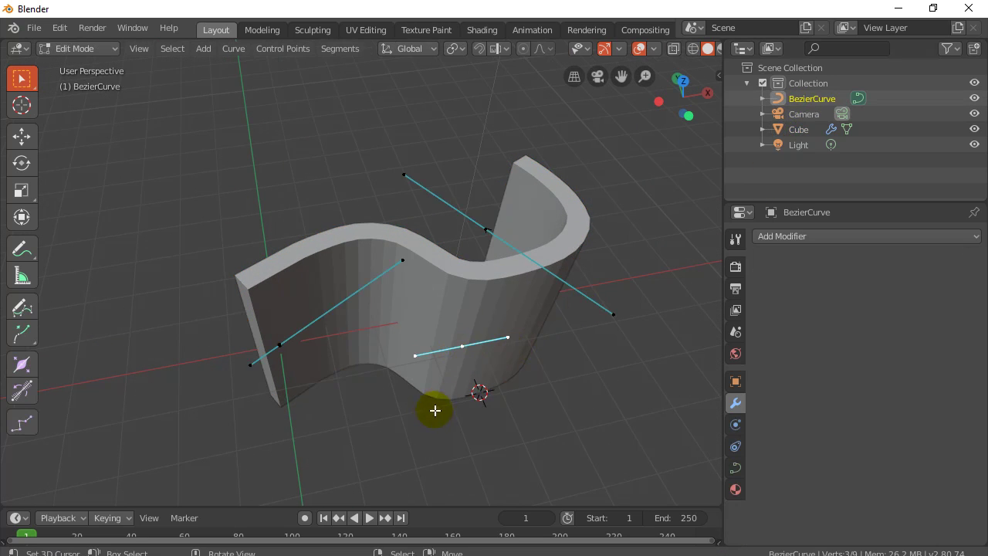
pyautogui.moveTo(434, 413); pyautogui.dragTo(437, 450, button='middle')
# Move the bottom control point along Y and pull the upper-right handle endpoint.
pyautogui.press('g')
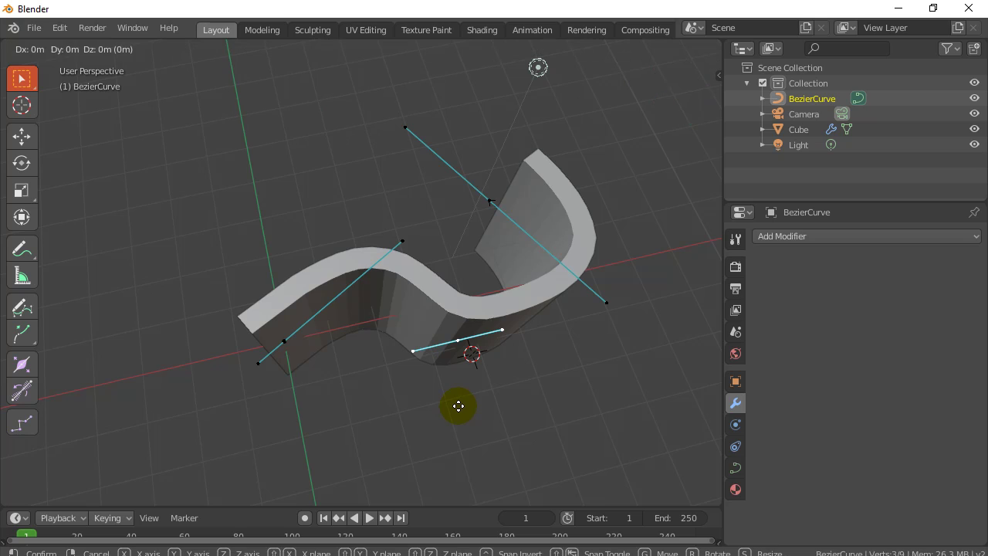
pyautogui.press('y')
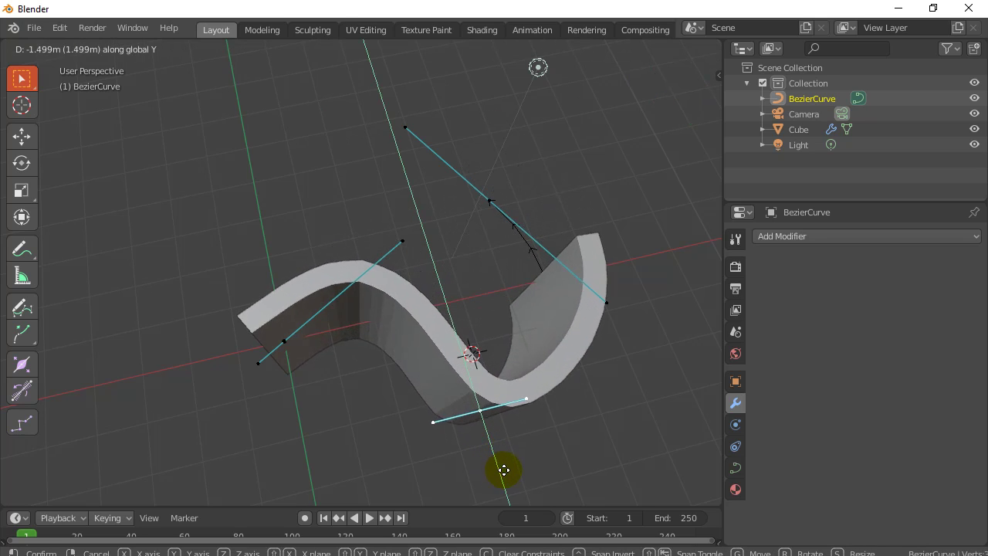
pyautogui.click(487, 431)
pyautogui.click(608, 300)
pyautogui.moveTo(608, 300)
pyautogui.mouseDown()
pyautogui.moveTo(651, 205)
pyautogui.moveTo(569, 347)
pyautogui.moveTo(606, 306)
pyautogui.mouseUp()
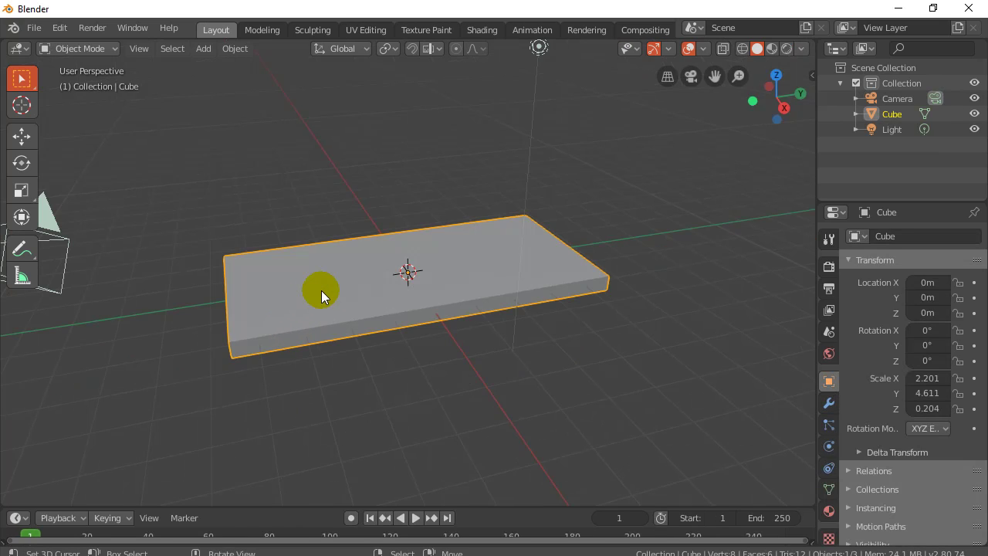
# In Edit Mode, add 32 evenly spaced loop cuts along the slab's length.
pyautogui.press('Tab')
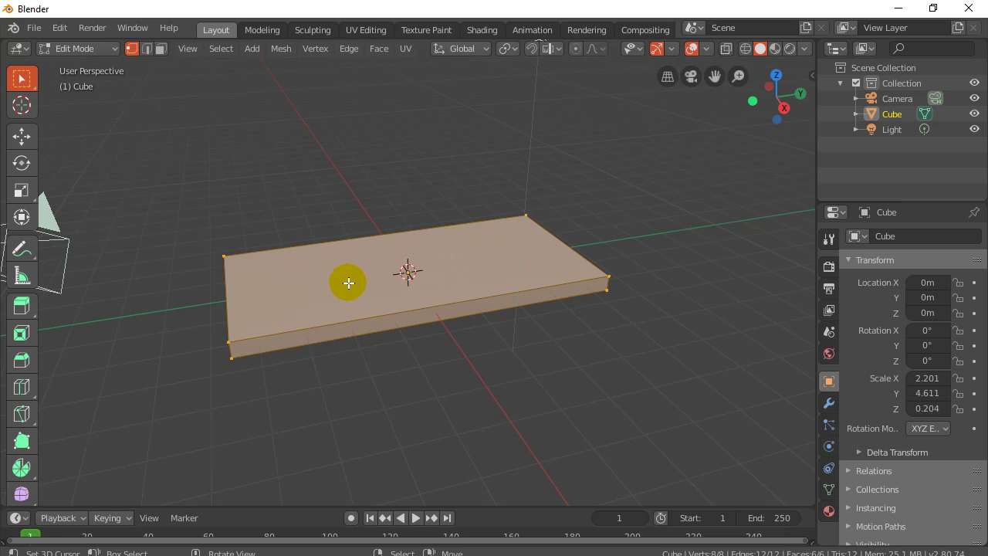
pyautogui.hotkey('ctrl', 'r')
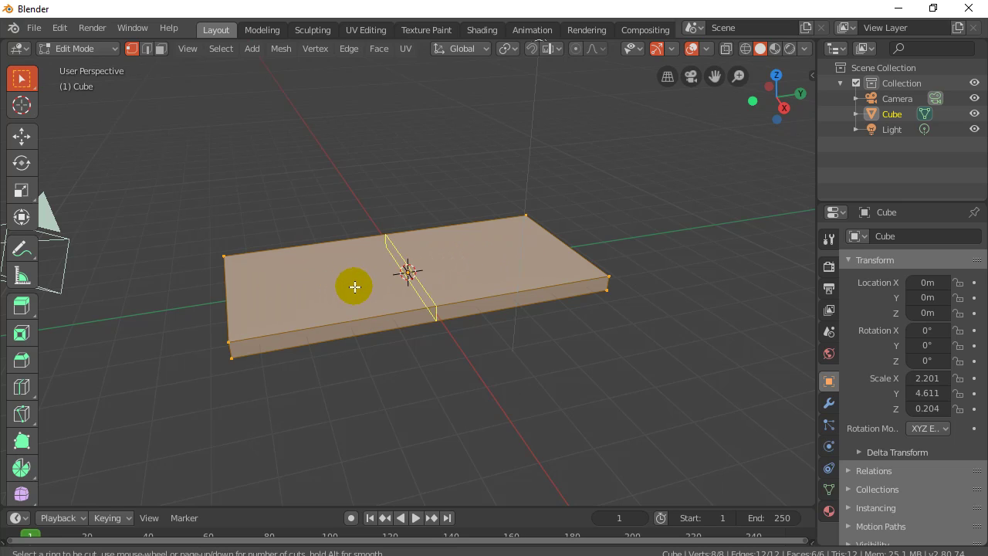
pyautogui.scroll(16, 355, 286)
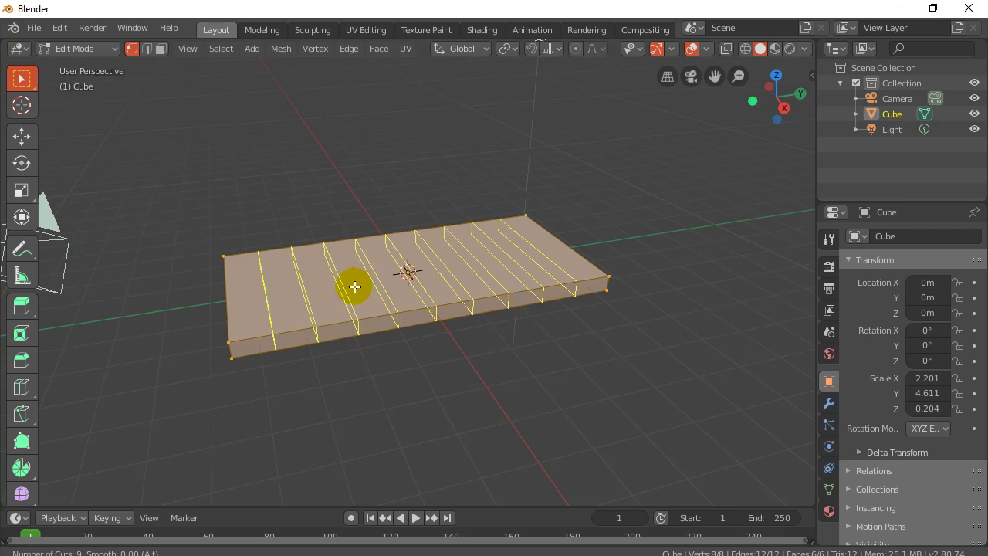
pyautogui.scroll(14, 354, 286)
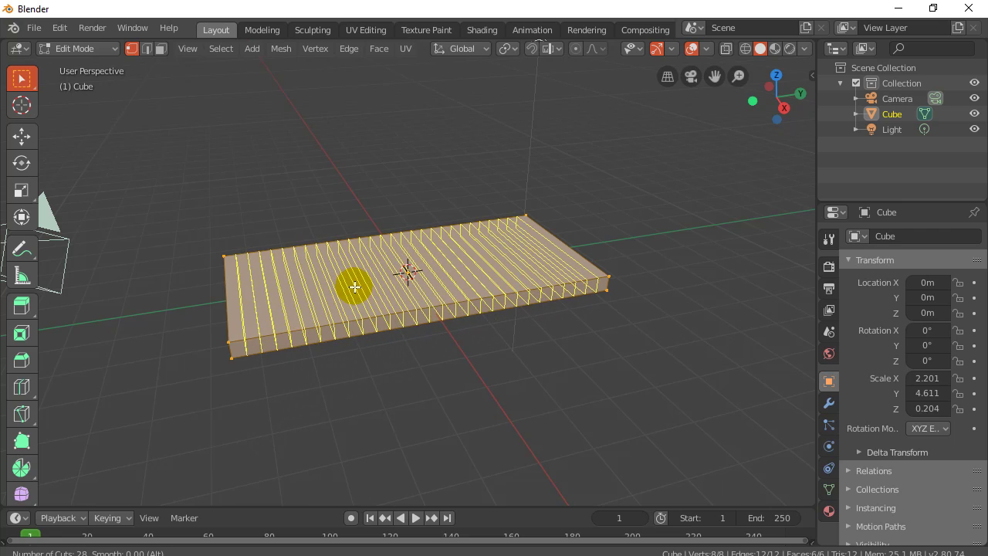
pyautogui.scroll(1, 354, 287)
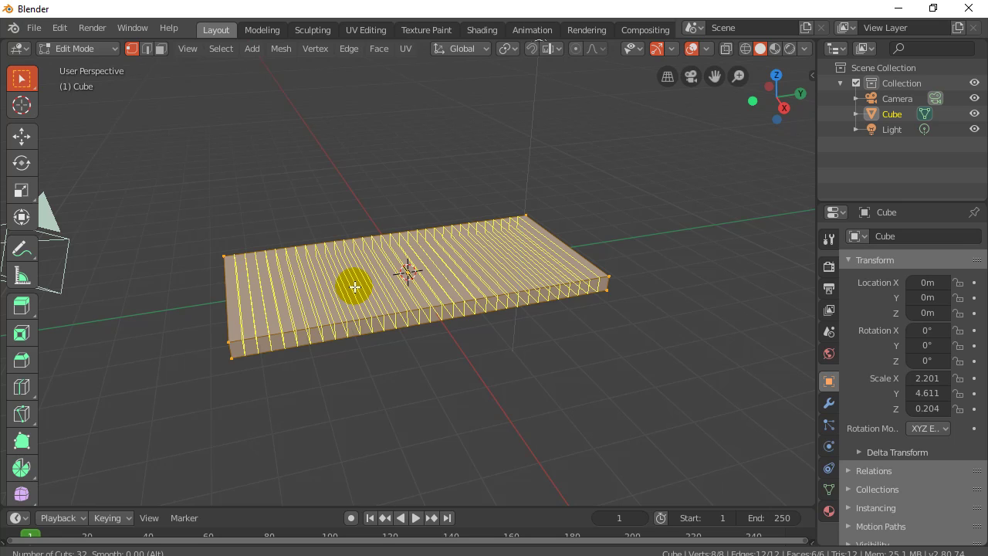
pyautogui.click(355, 287)
pyautogui.click(353, 285)
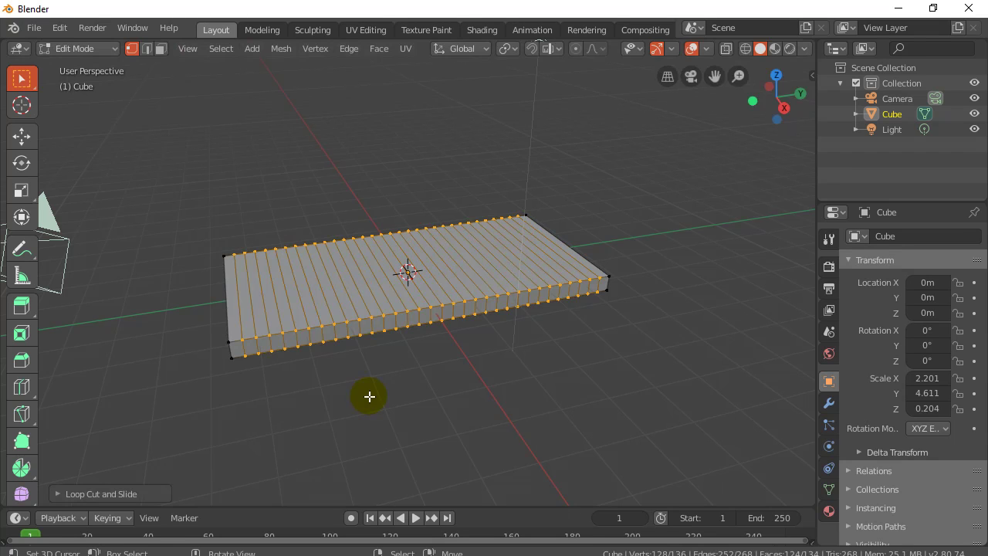
pyautogui.moveTo(369, 392)
pyautogui.mouseDown(button='middle')
pyautogui.moveTo(362, 371)
pyautogui.moveTo(381, 360)
pyautogui.moveTo(381, 377)
pyautogui.moveTo(361, 377)
pyautogui.mouseUp(button='middle')
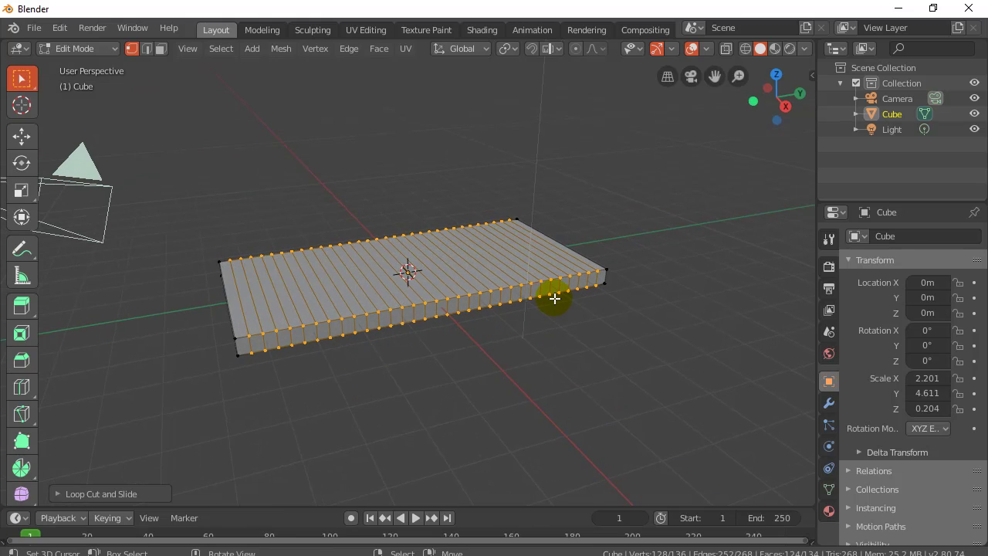
pyautogui.moveTo(437, 368); pyautogui.dragTo(456, 364, button='middle')
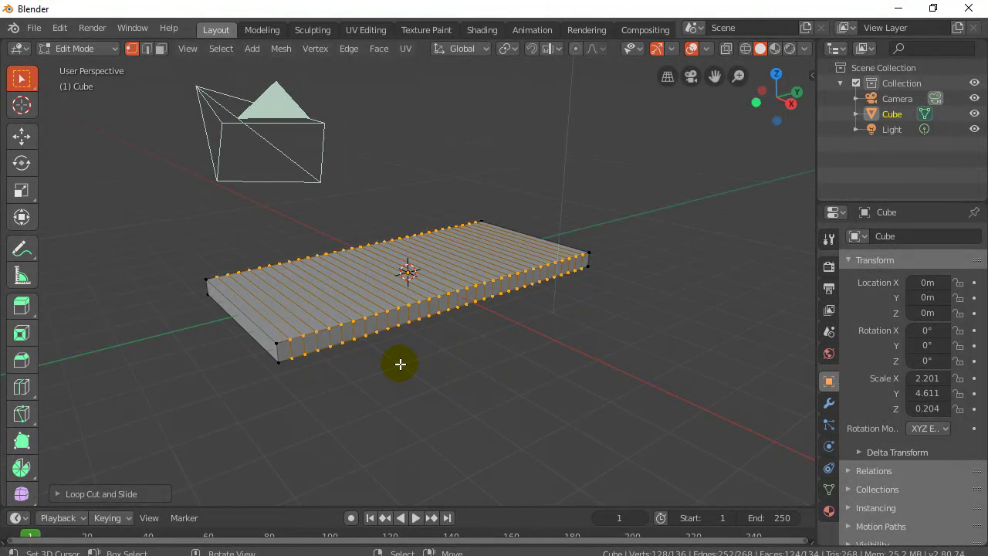
pyautogui.moveTo(345, 406); pyautogui.dragTo(377, 410, button='middle')
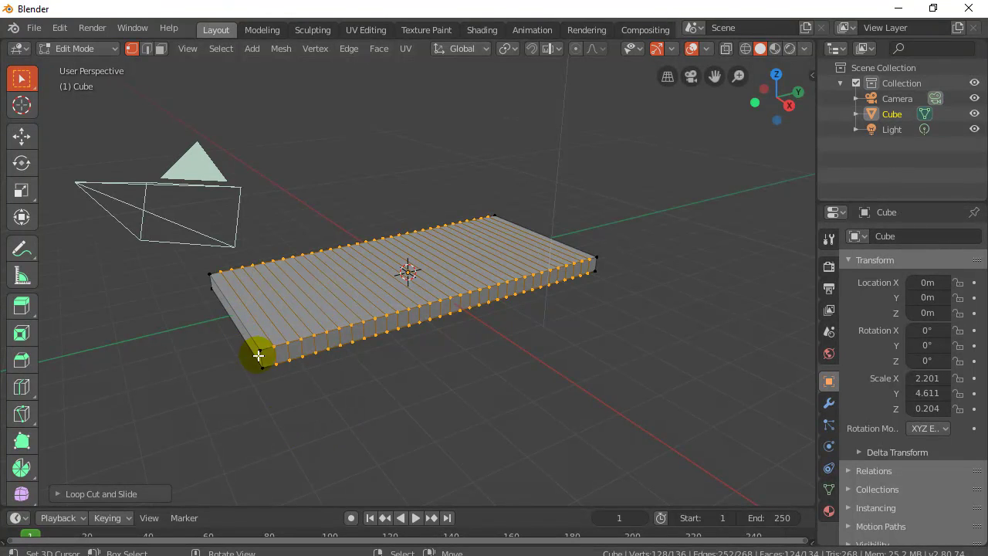
# In Face select, pick the slab's left end face and snap the 3D cursor to it.
pyautogui.click(161, 50)
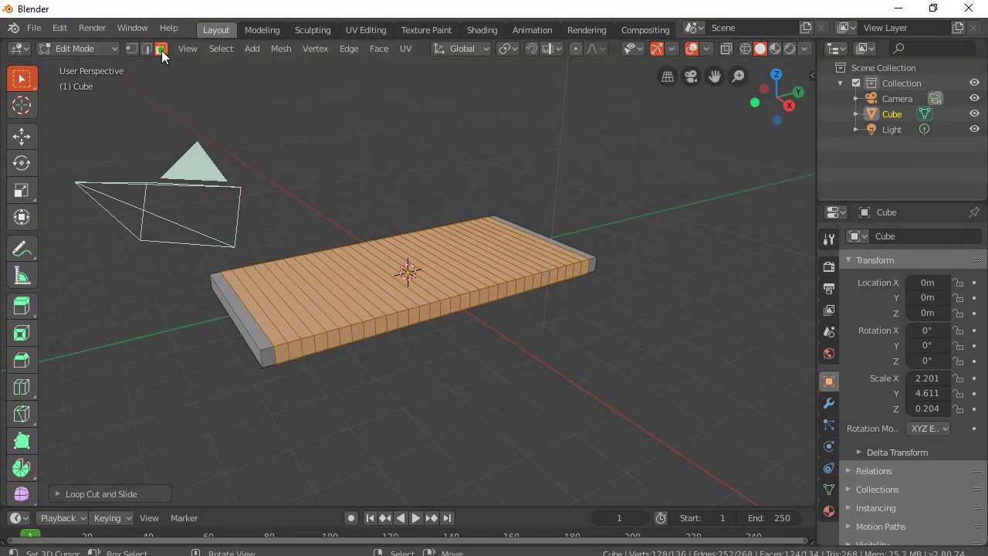
pyautogui.click(232, 319)
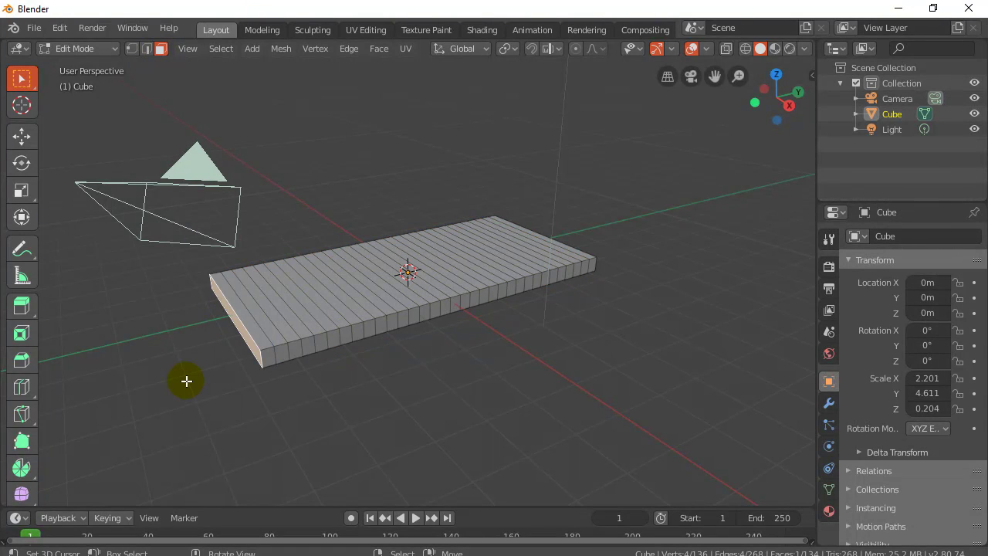
pyautogui.click(283, 49)
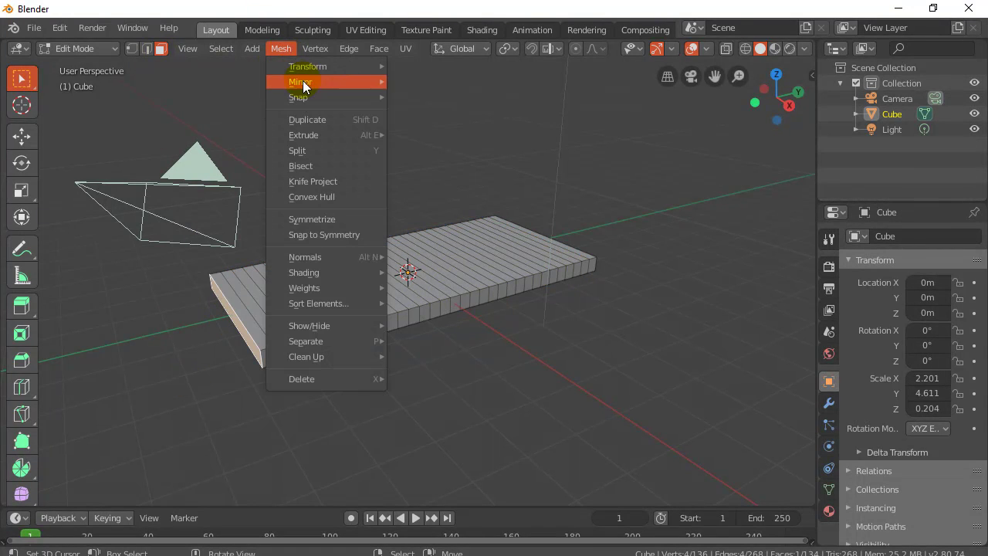
pyautogui.moveTo(305, 94)
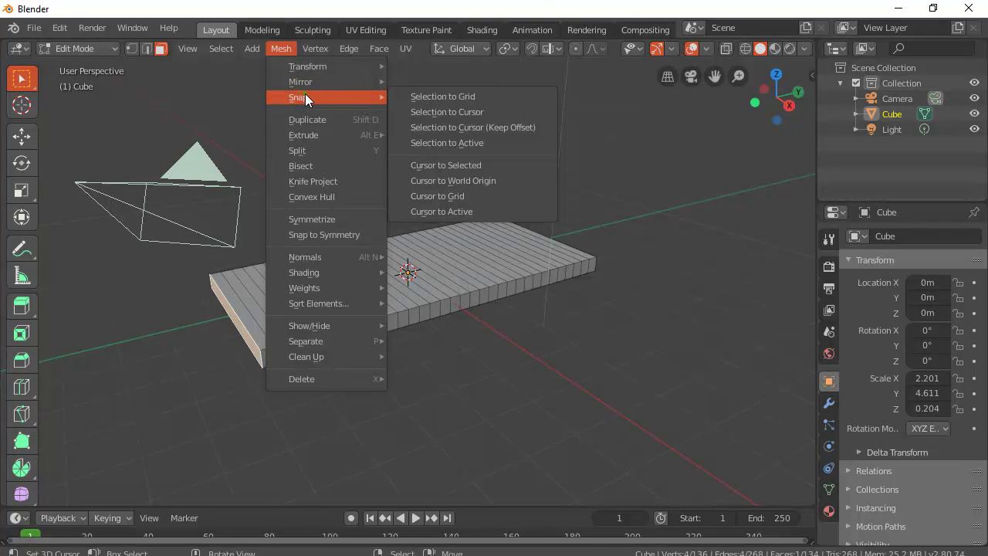
pyautogui.click(464, 164)
# Reselect the left end face and return to Object Mode.
pyautogui.scroll(3, 193, 340)
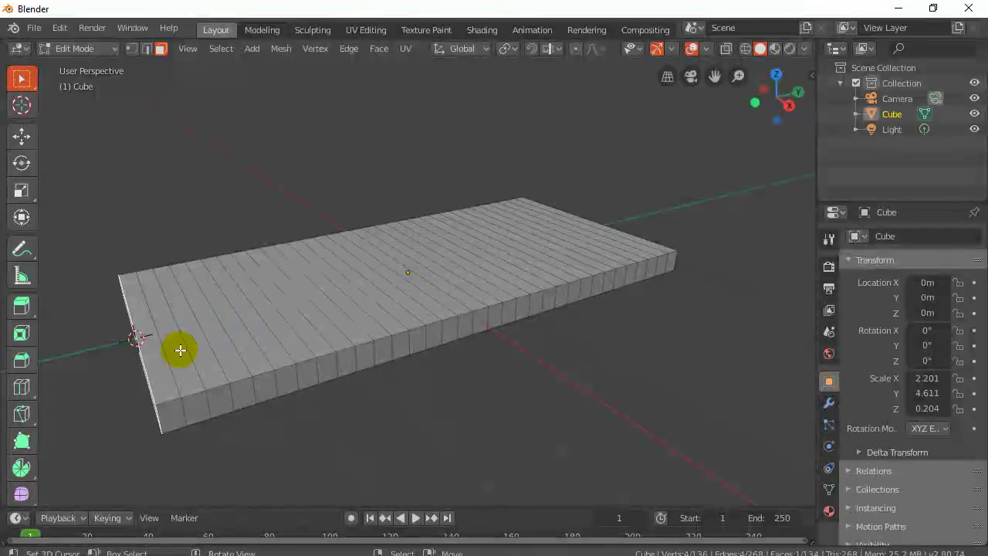
pyautogui.moveTo(121, 353); pyautogui.dragTo(133, 340, button='middle')
pyautogui.click(131, 337)
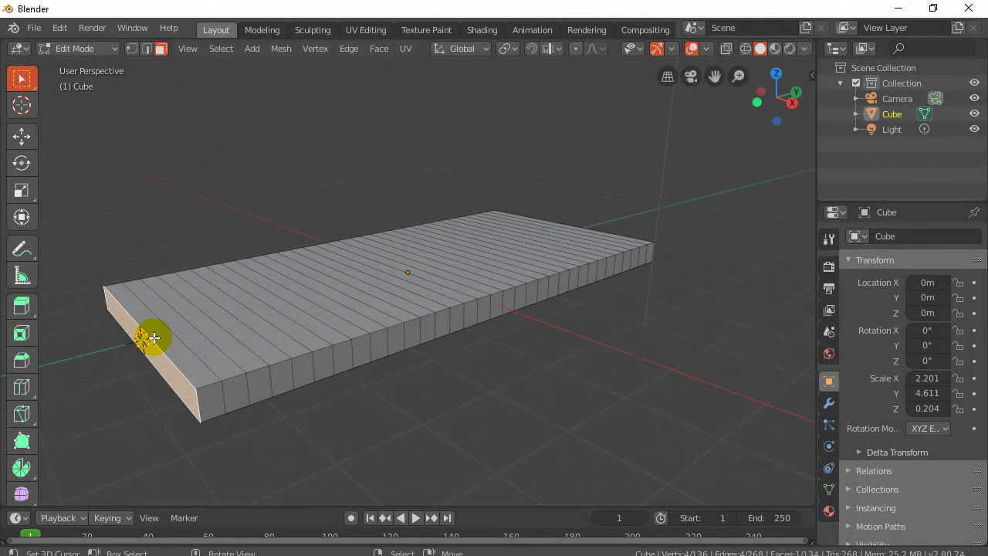
pyautogui.scroll(-1, 135, 337)
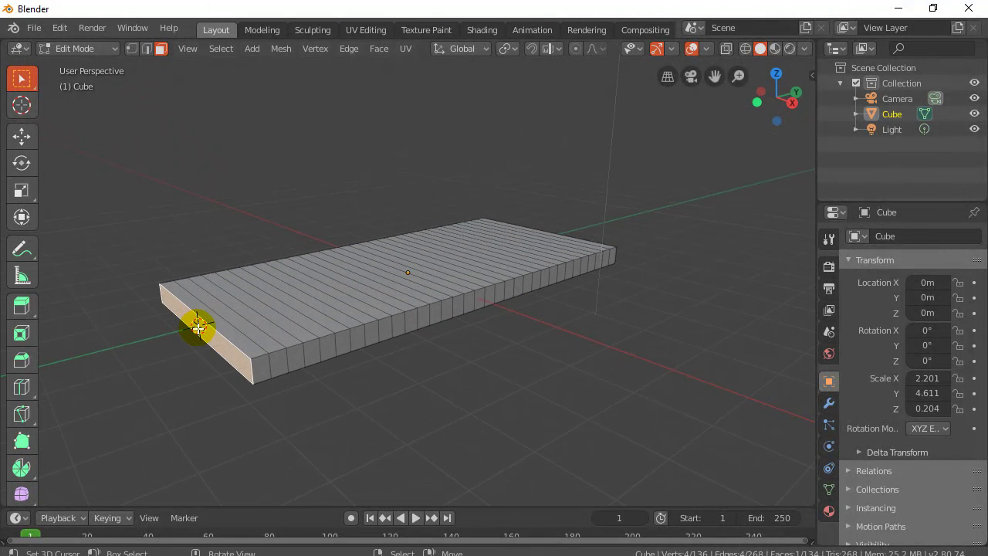
pyautogui.press('Tab')
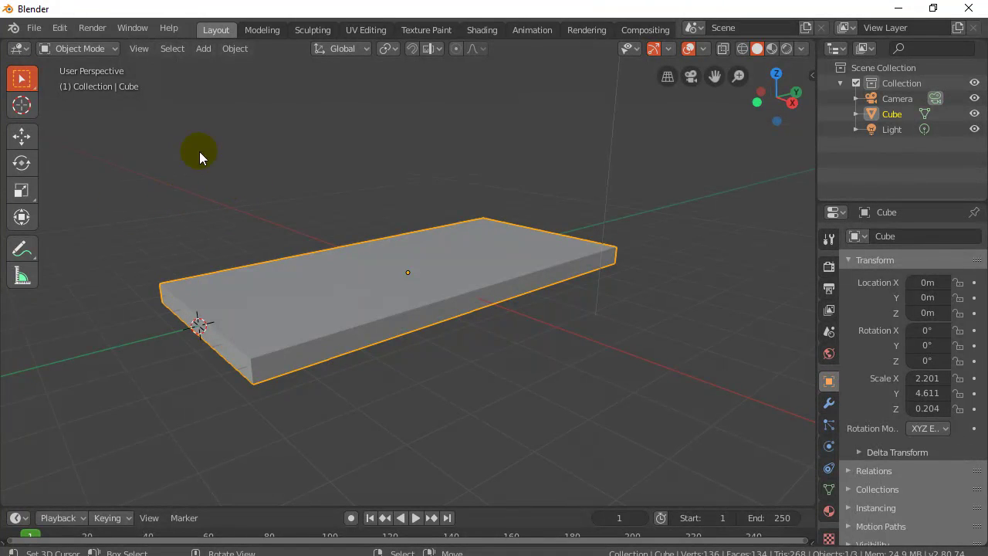
# Set the slab's origin to the 3D cursor with Origin to 3D Cursor.
pyautogui.click(234, 49)
pyautogui.moveTo(265, 81)
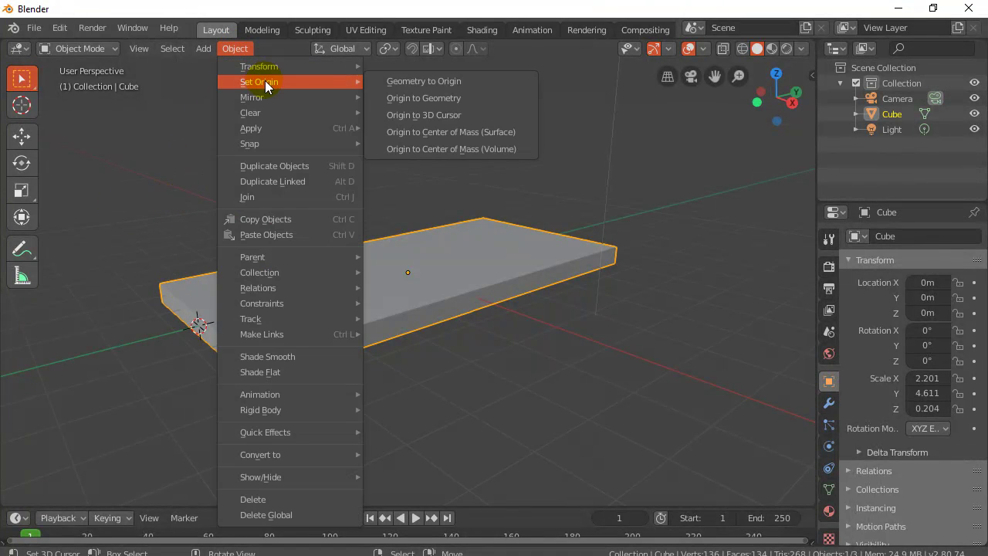
pyautogui.click(430, 116)
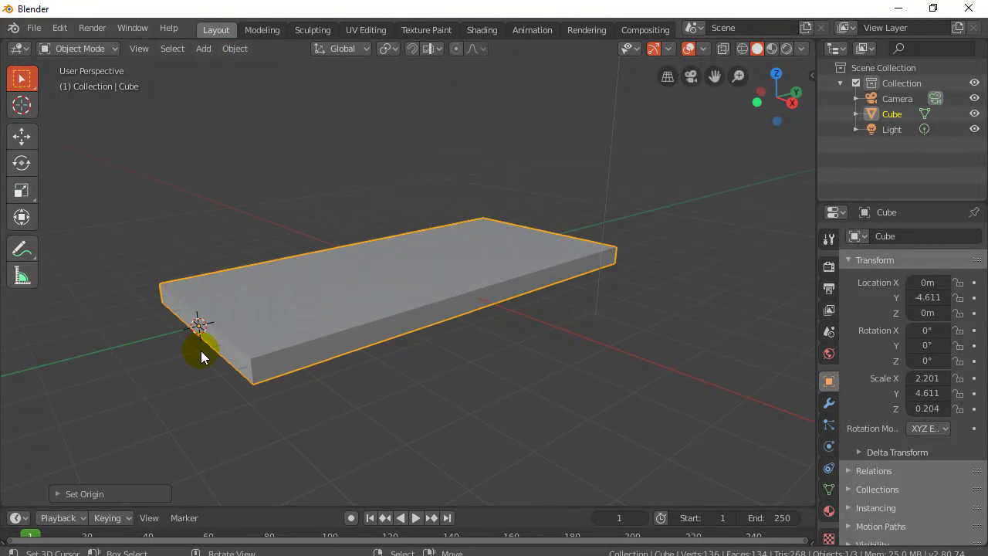
pyautogui.moveTo(324, 383); pyautogui.dragTo(306, 391, button='middle')
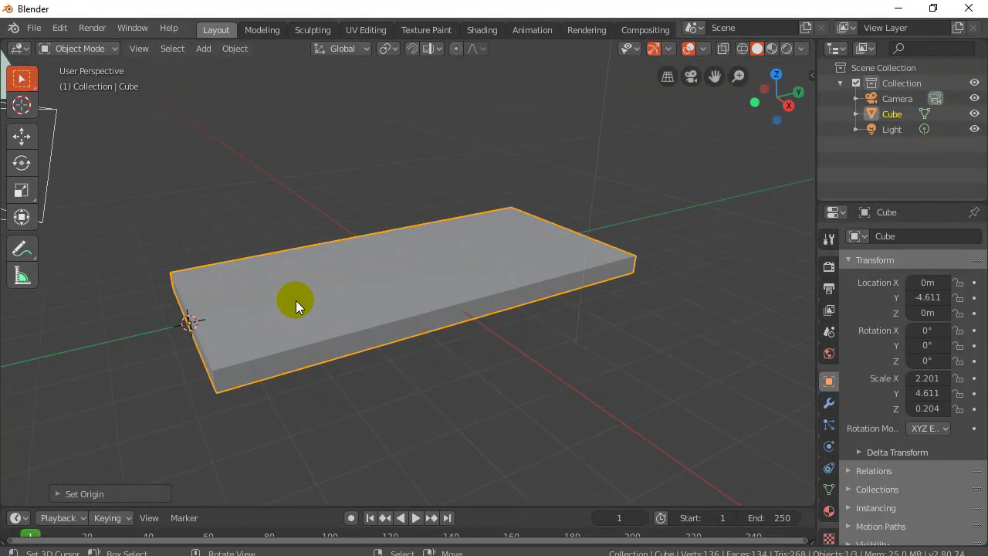
# Try a Z-axis rotation of the slab, cancel it, and zoom out to the whole scene.
pyautogui.press('r')
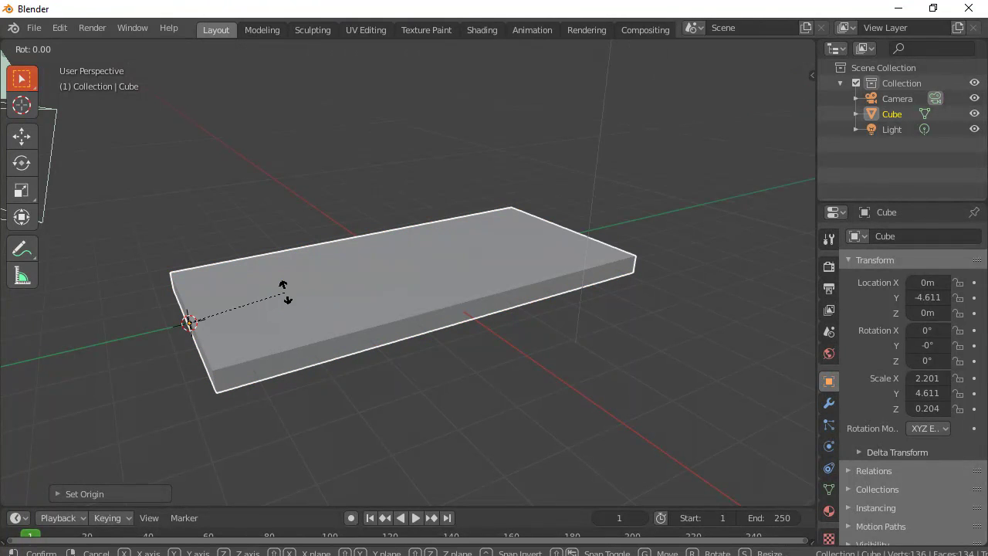
pyautogui.press('z')
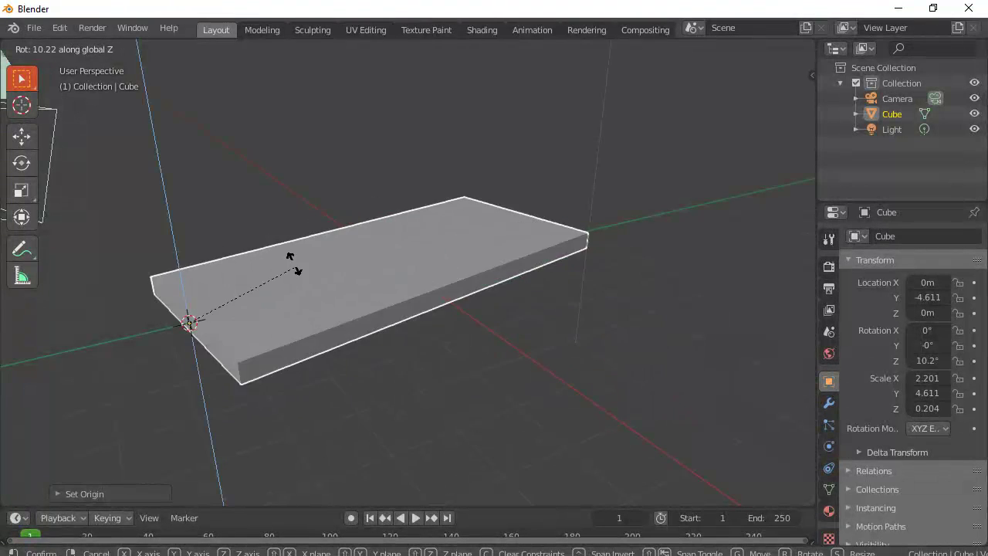
pyautogui.rightClick(311, 348)
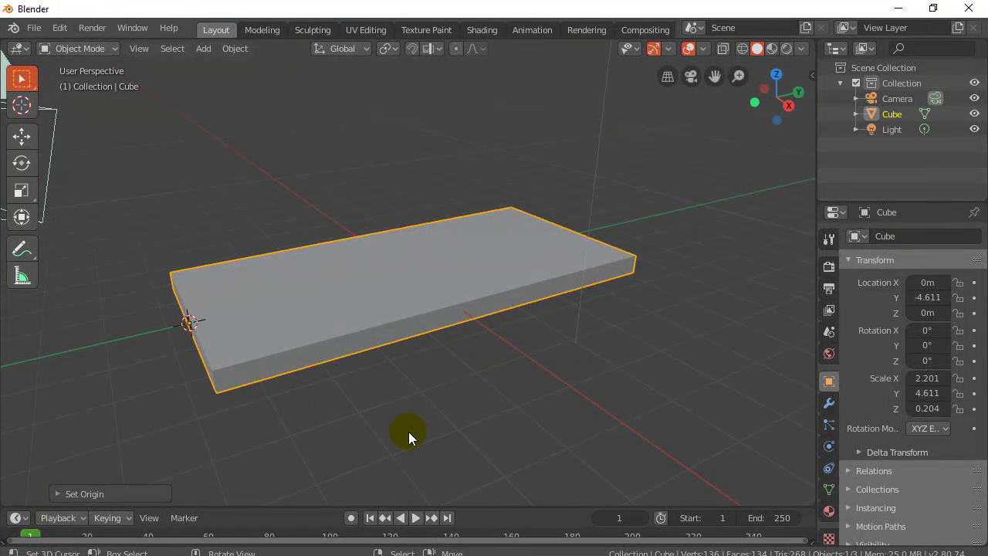
pyautogui.scroll(-3, 401, 431)
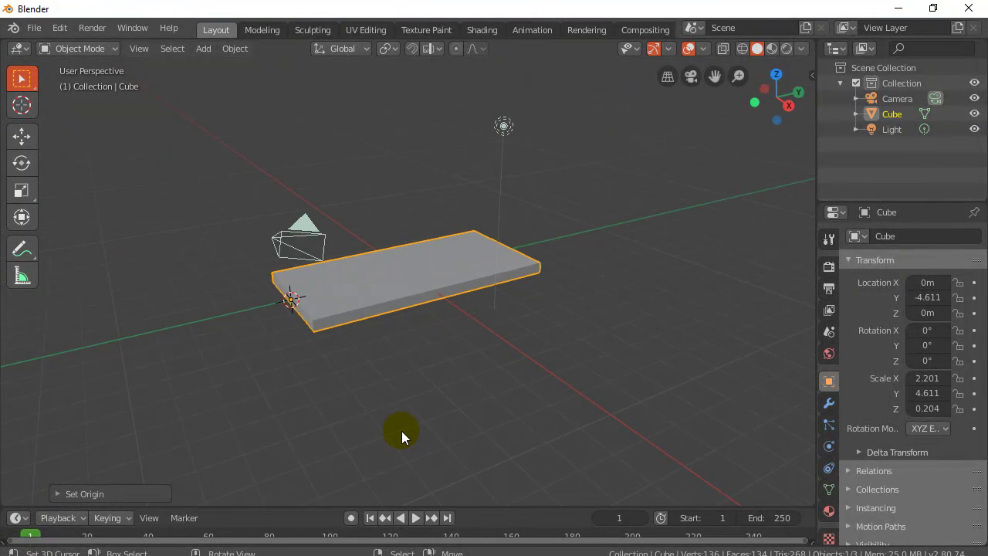
pyautogui.moveTo(402, 431)
pyautogui.mouseDown(button='middle')
pyautogui.moveTo(406, 403)
pyautogui.moveTo(402, 430)
pyautogui.mouseUp(button='middle')
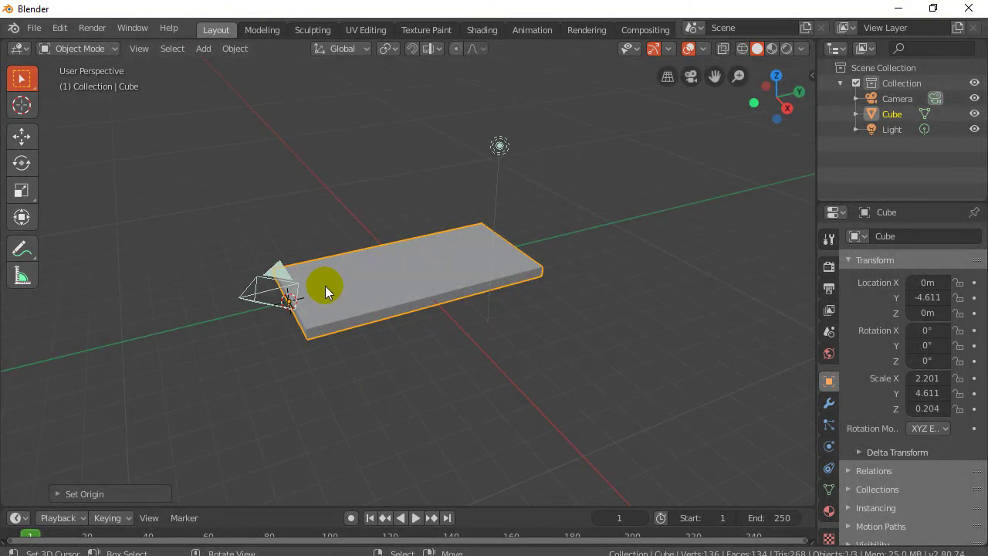
# Add a Bezier curve to the scene from Add > Curve > Bezier.
pyautogui.click(205, 52)
pyautogui.moveTo(219, 82)
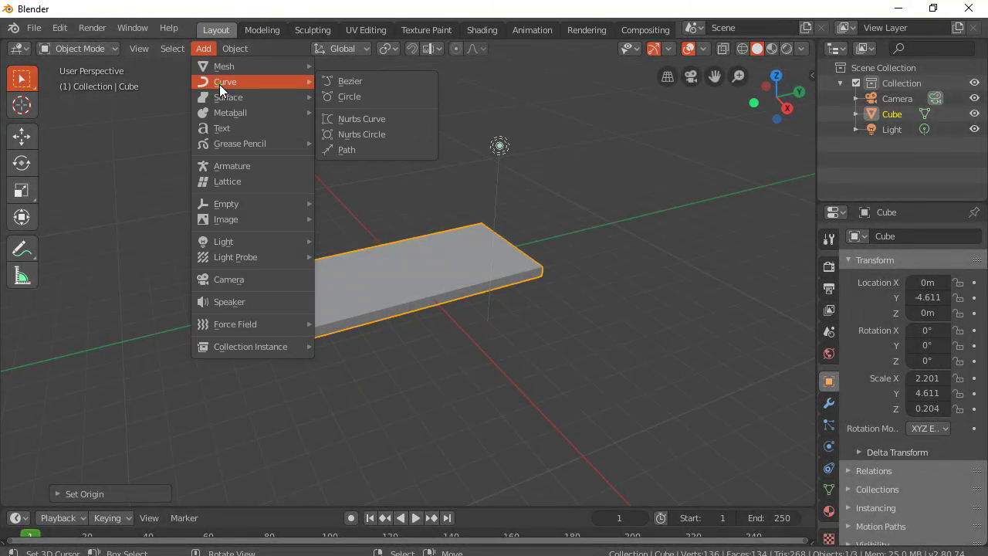
pyautogui.click(357, 82)
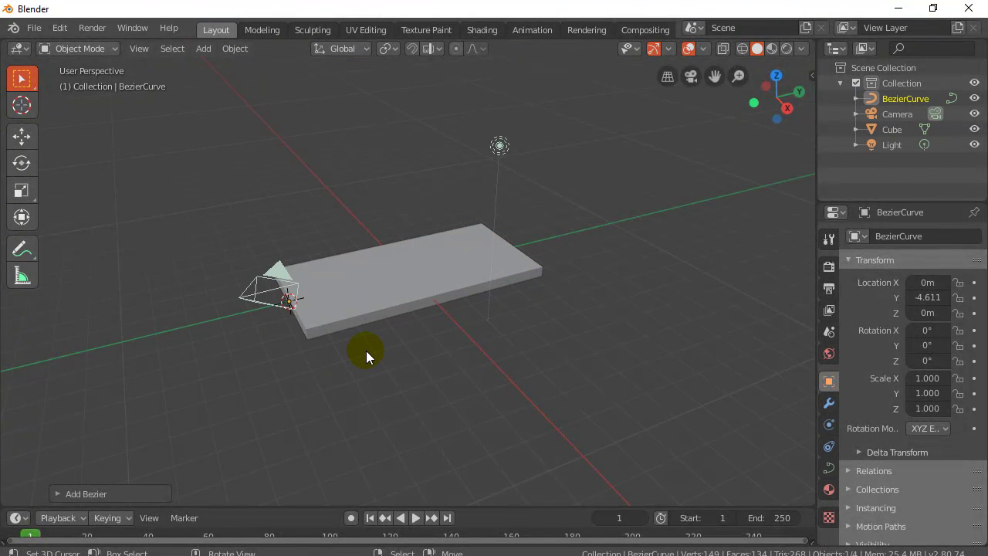
pyautogui.scroll(-5, 366, 350)
pyautogui.scroll(3, 364, 353)
pyautogui.scroll(3, 363, 352)
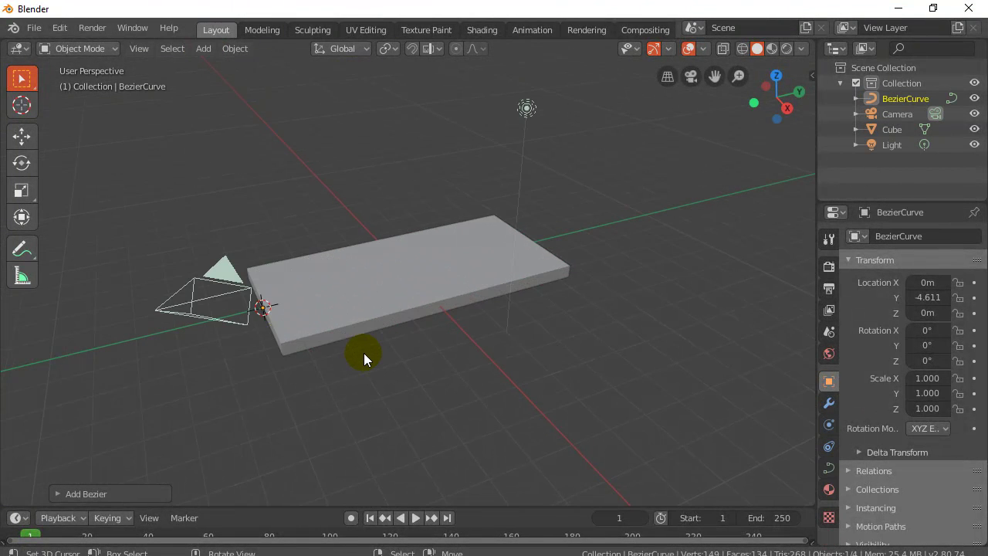
# Move the curve in top view so it sits to the right of the slab.
pyautogui.press('g')
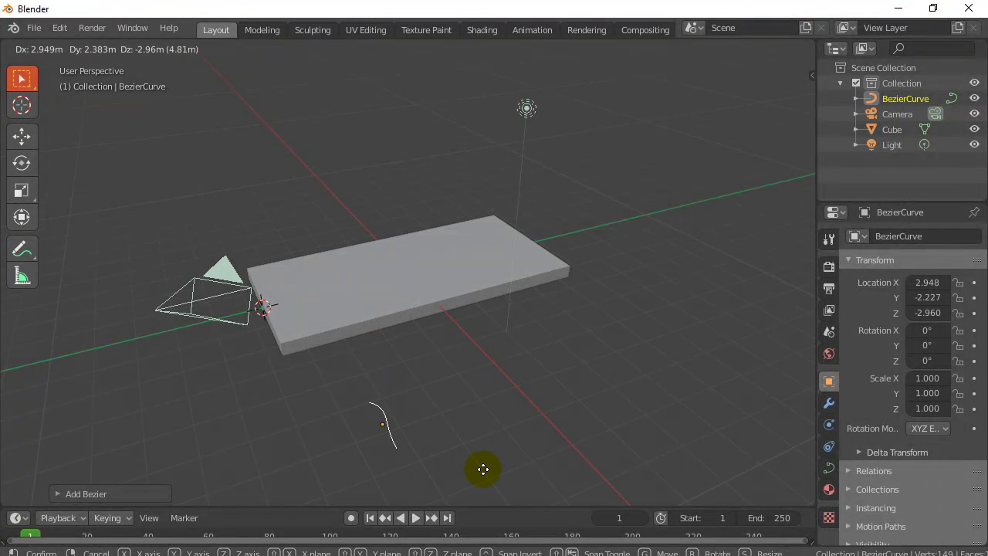
pyautogui.click(429, 448)
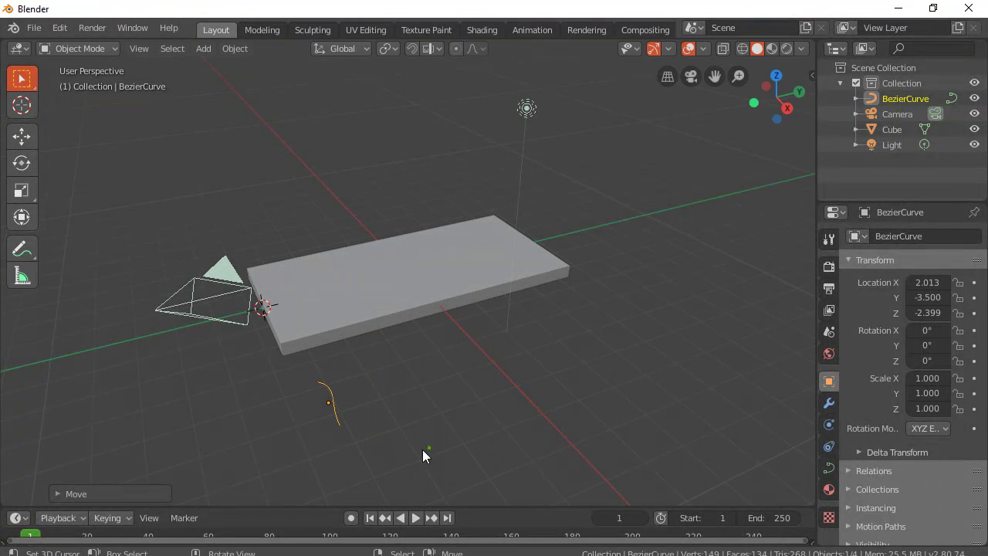
pyautogui.moveTo(391, 465); pyautogui.dragTo(363, 463, button='middle')
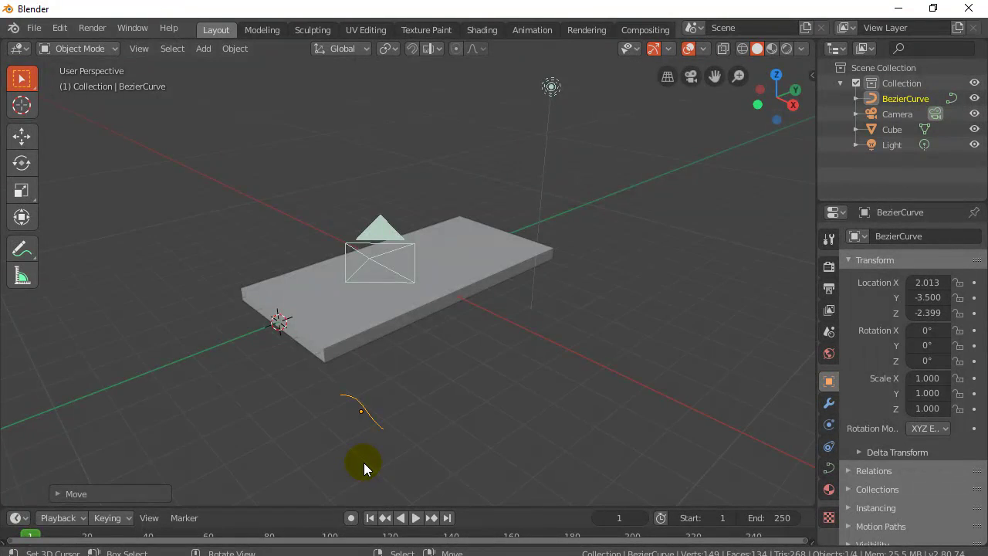
pyautogui.press('KP_7')
pyautogui.press('g')
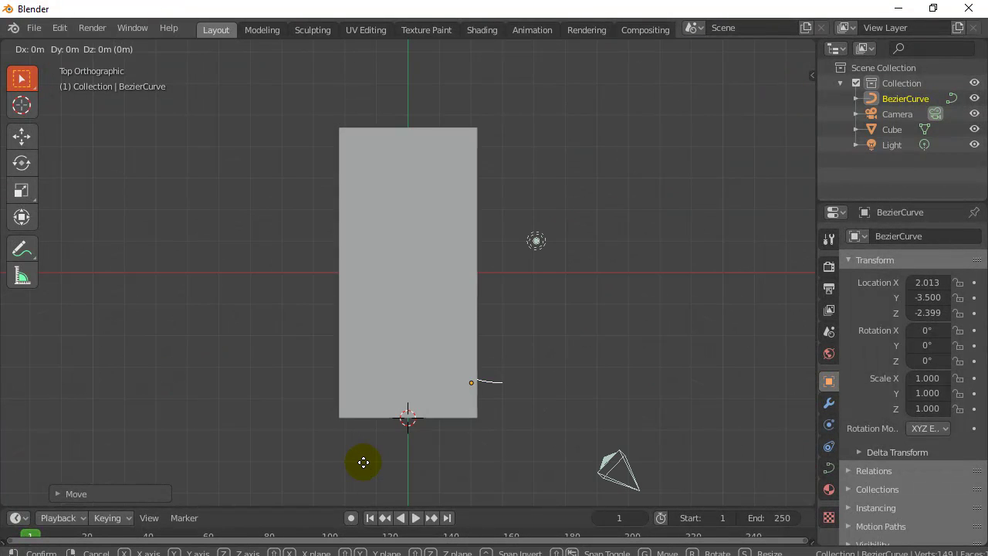
pyautogui.click(486, 386)
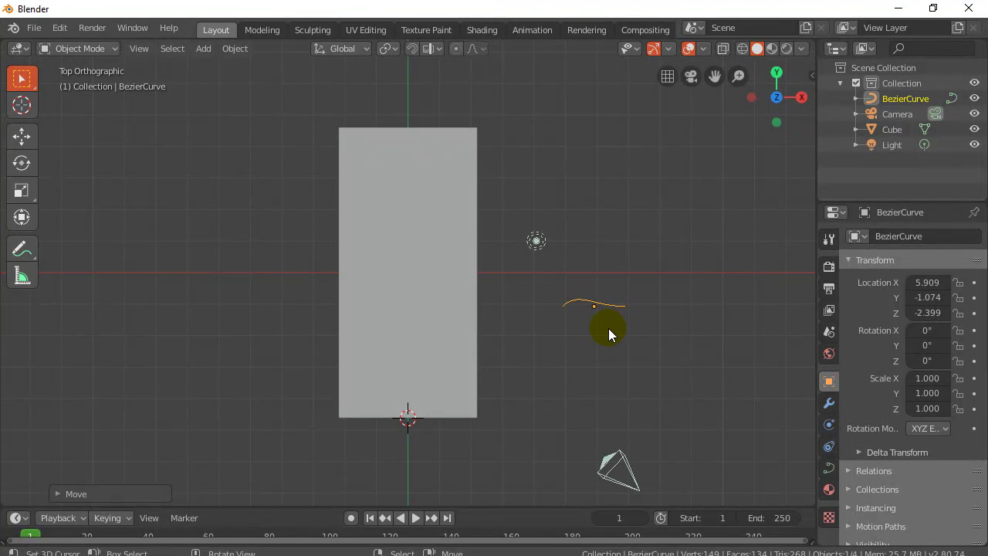
# In curve Edit Mode, select the left control point with its handles and drag it to a new spot.
pyautogui.press('Tab')
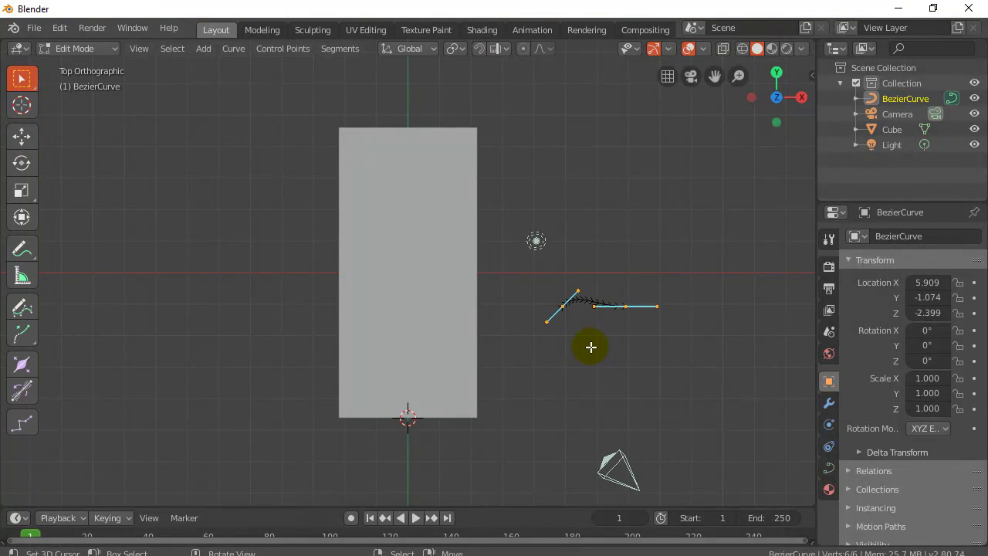
pyautogui.click(562, 306)
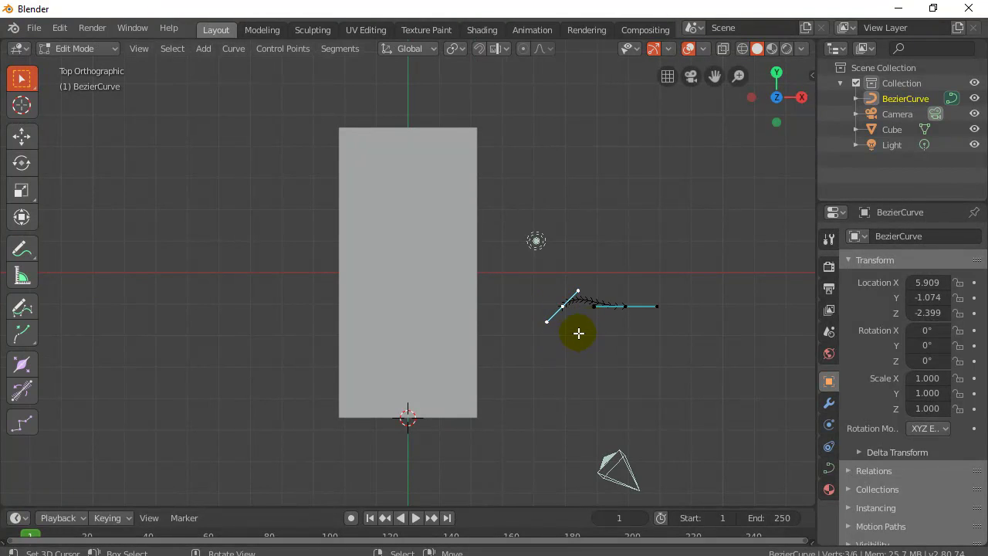
pyautogui.click(625, 307)
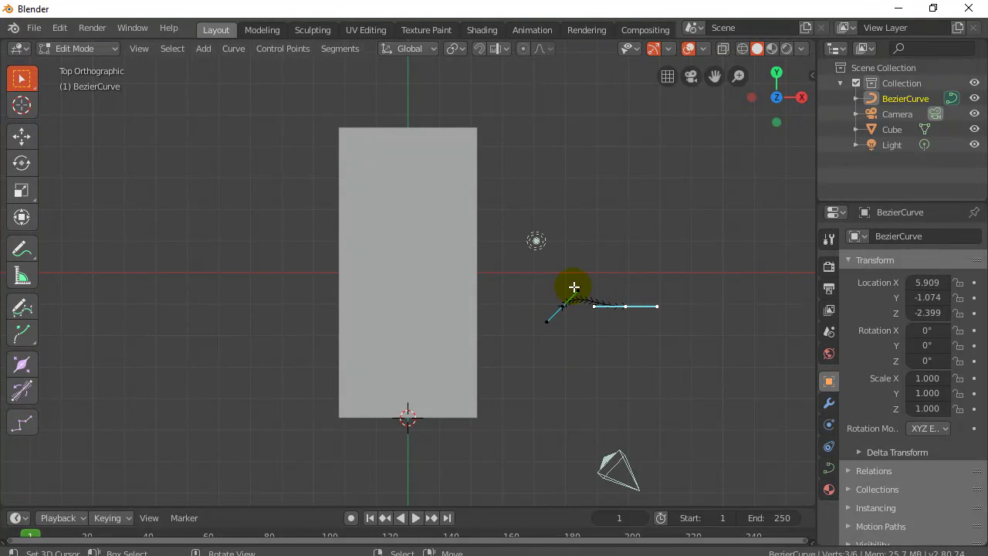
pyautogui.click(578, 292)
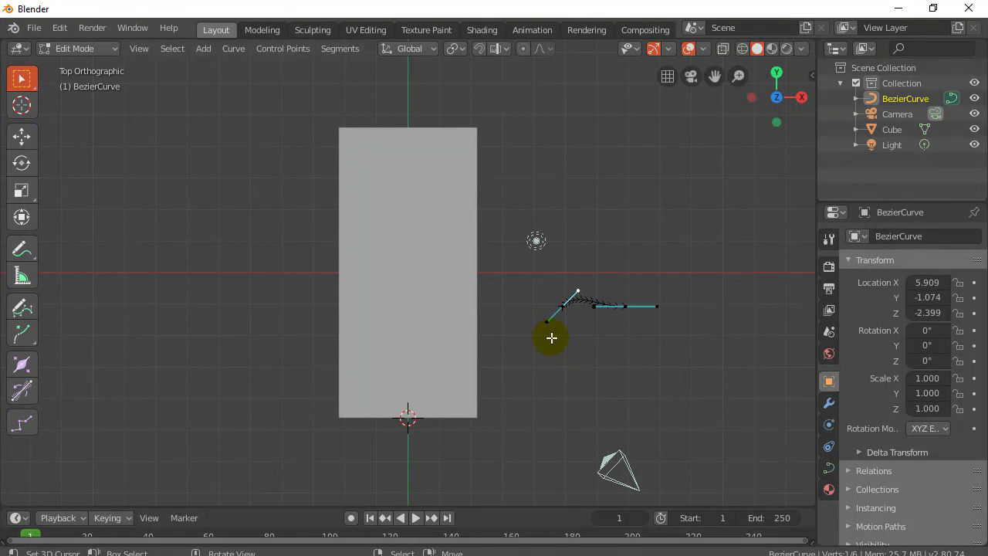
pyautogui.click(546, 320)
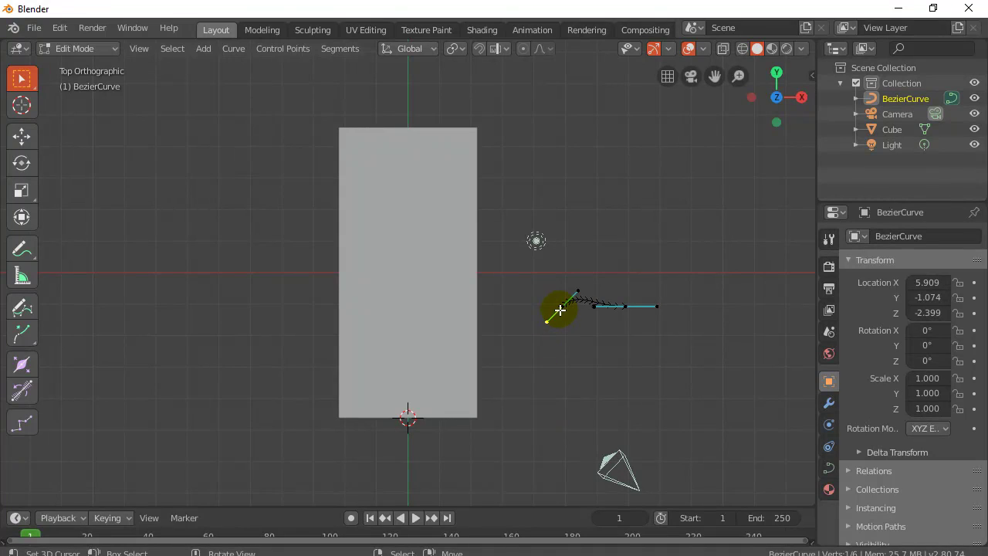
pyautogui.click(562, 307)
pyautogui.press('g')
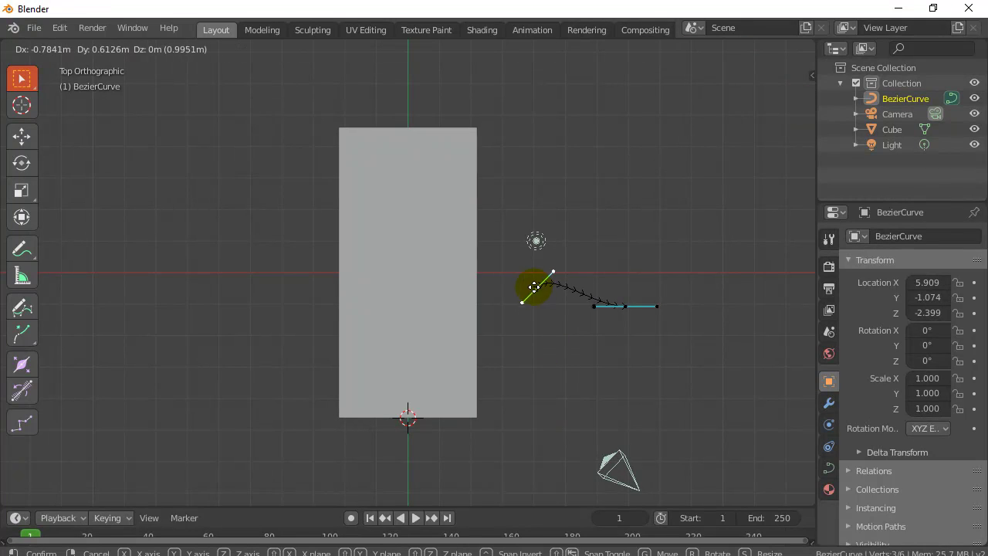
pyautogui.moveTo(534, 287); pyautogui.dragTo(655, 291)
pyautogui.click(563, 283)
# Extrude a new point from the curve's right end and swing its handle upward.
pyautogui.click(625, 309)
pyautogui.press('Escape')
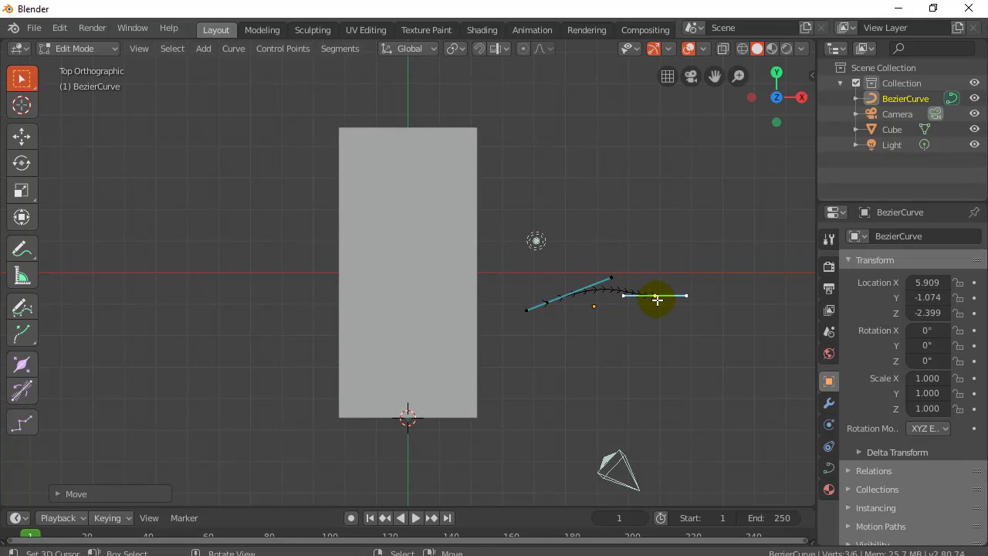
pyautogui.press('e')
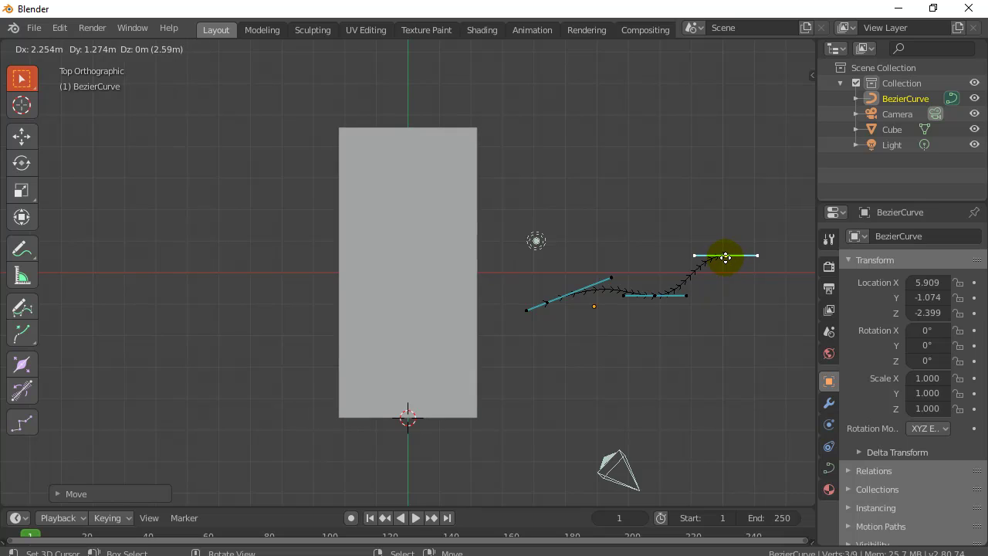
pyautogui.click(730, 257)
pyautogui.click(697, 259)
pyautogui.press('g')
pyautogui.click(728, 284)
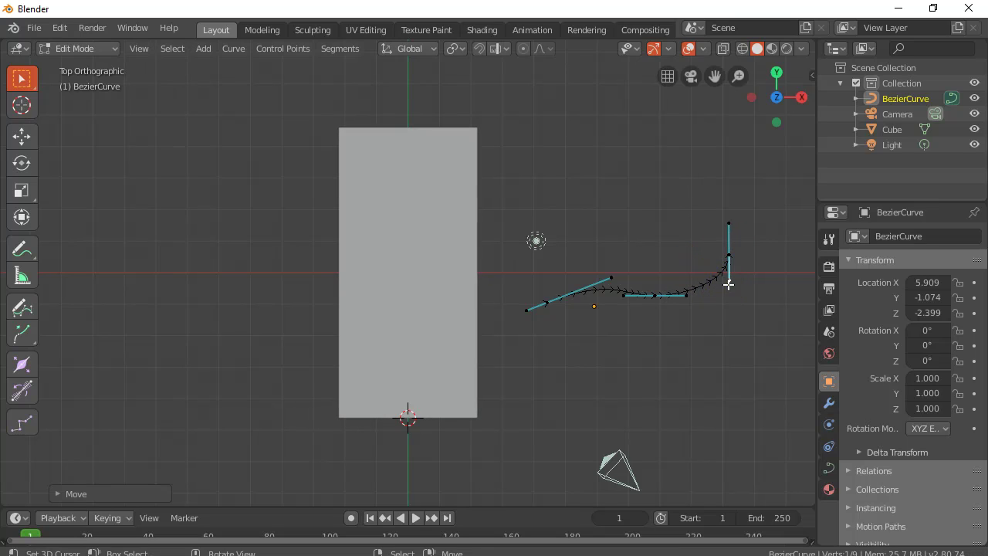
# Raise the new end point, then check the curve in perspective and top views.
pyautogui.click(728, 258)
pyautogui.press('g')
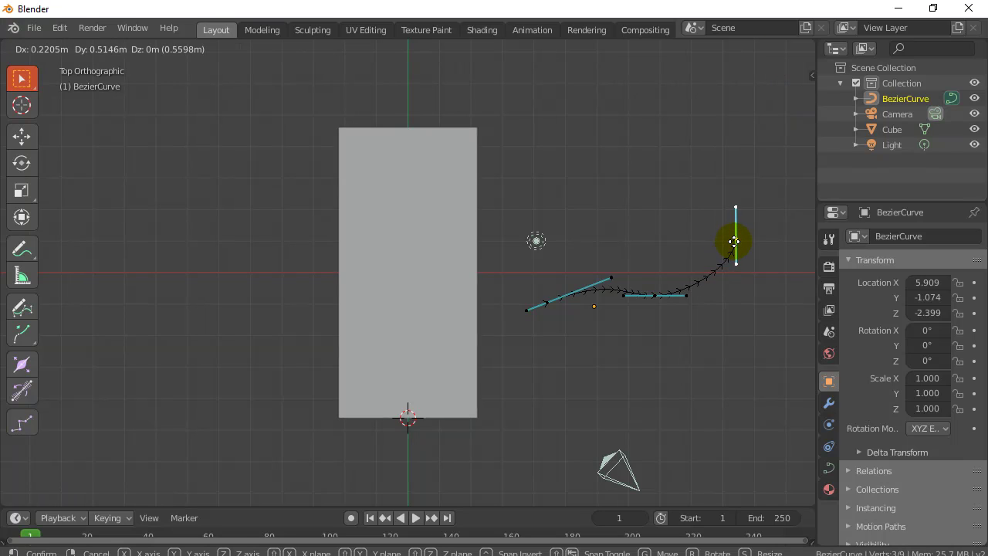
pyautogui.click(728, 233)
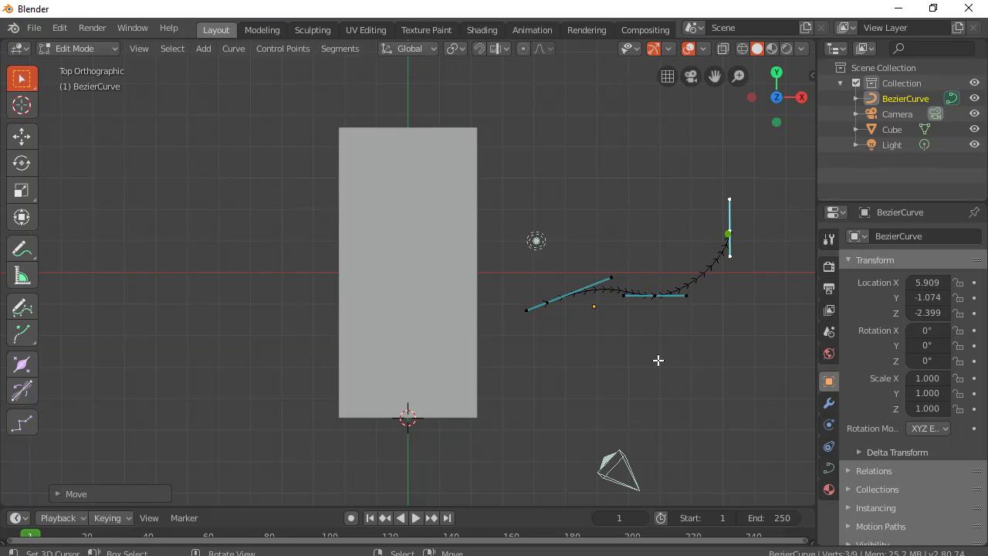
pyautogui.moveTo(656, 369); pyautogui.dragTo(591, 334, button='middle')
pyautogui.press('KP_7')
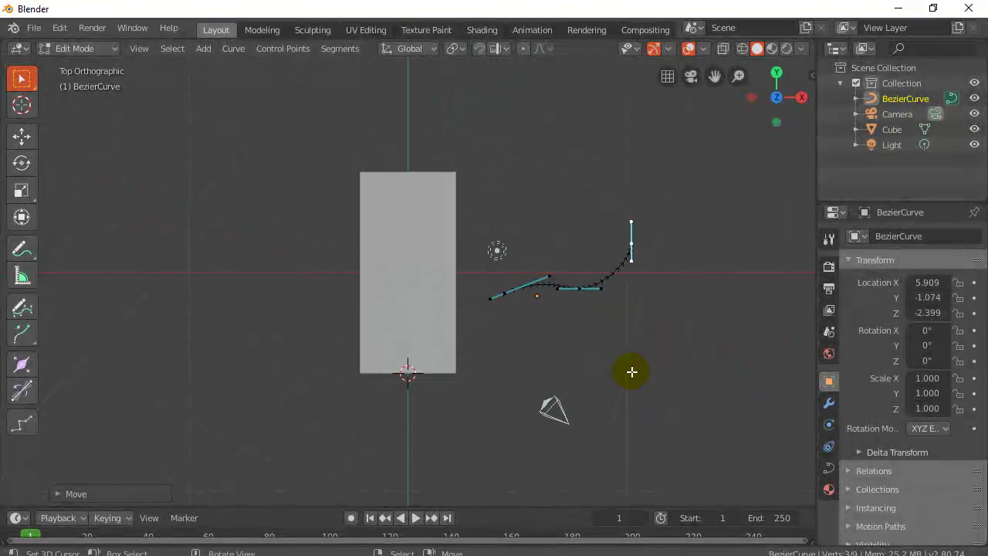
pyautogui.moveTo(635, 443); pyautogui.dragTo(530, 384, button='middle')
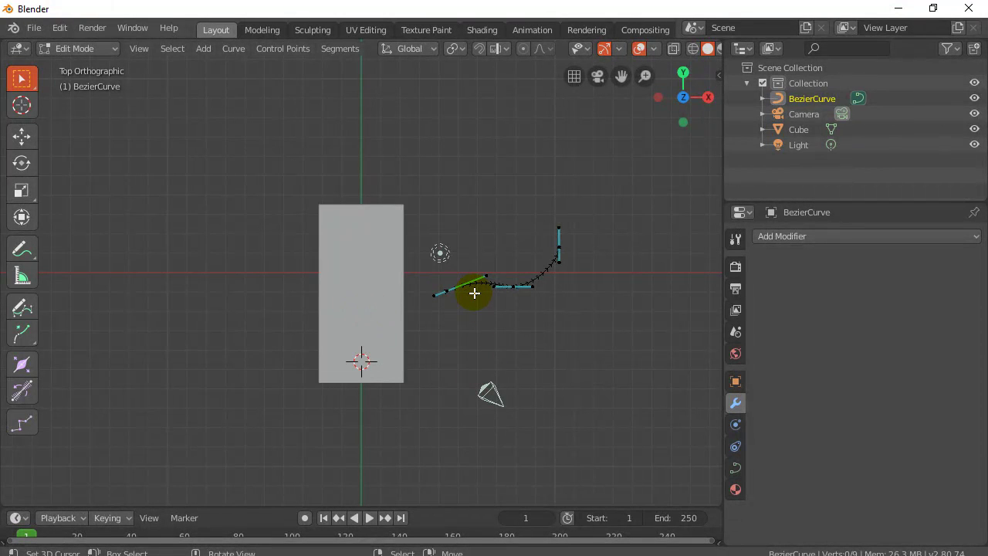
# Lower the outer point of the curve's left handle slightly.
pyautogui.click(448, 296)
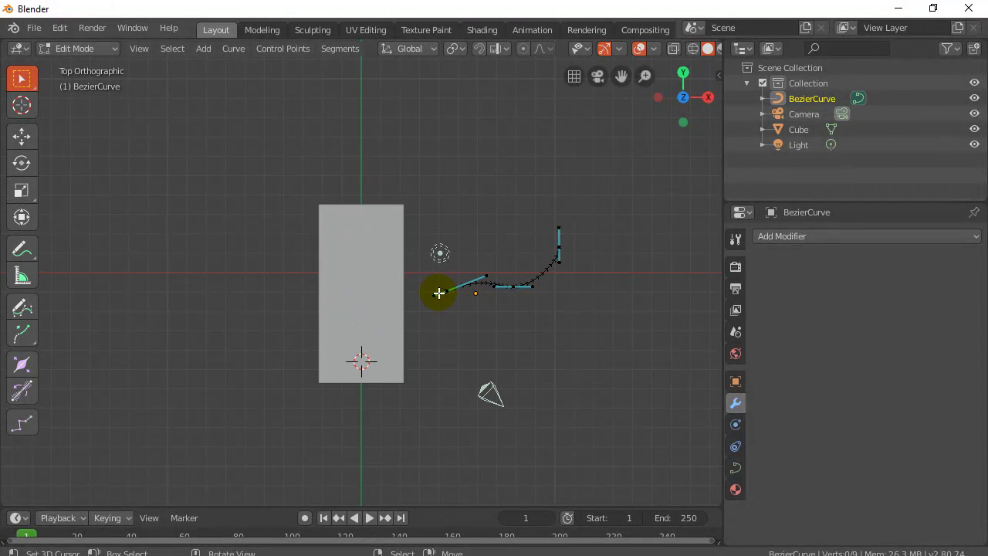
pyautogui.click(435, 295)
pyautogui.press('g')
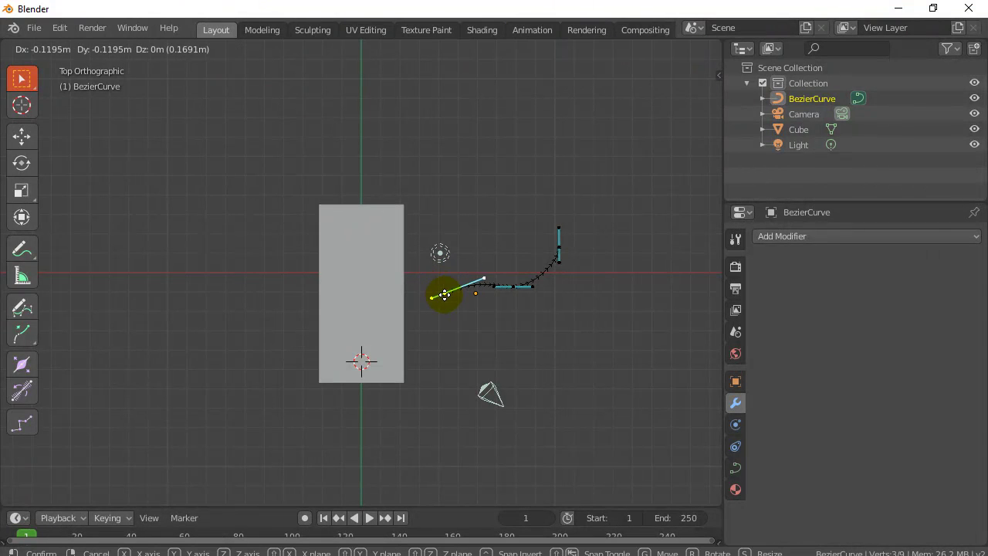
pyautogui.click(449, 292)
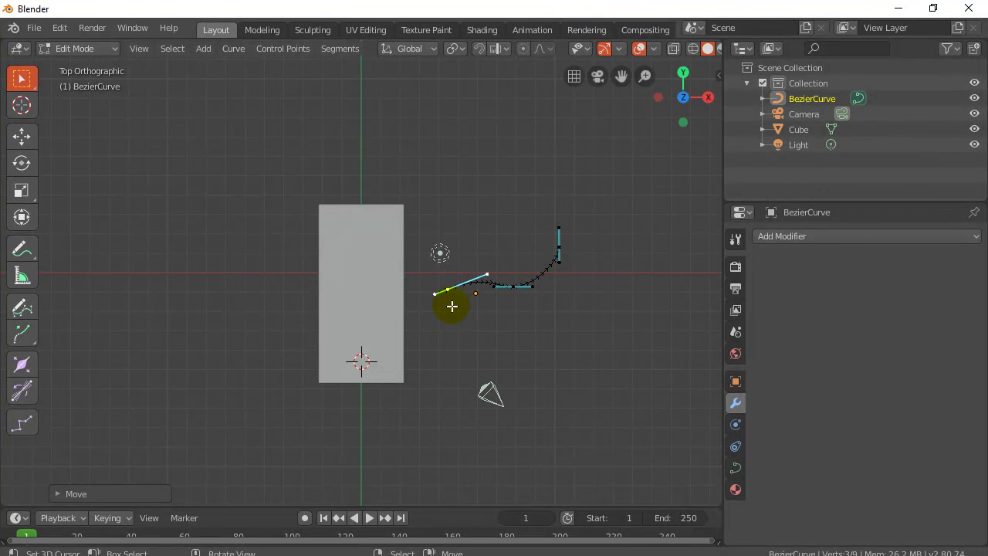
# Select the curve's left end control point and snap the 3D cursor to it.
pyautogui.click(447, 291)
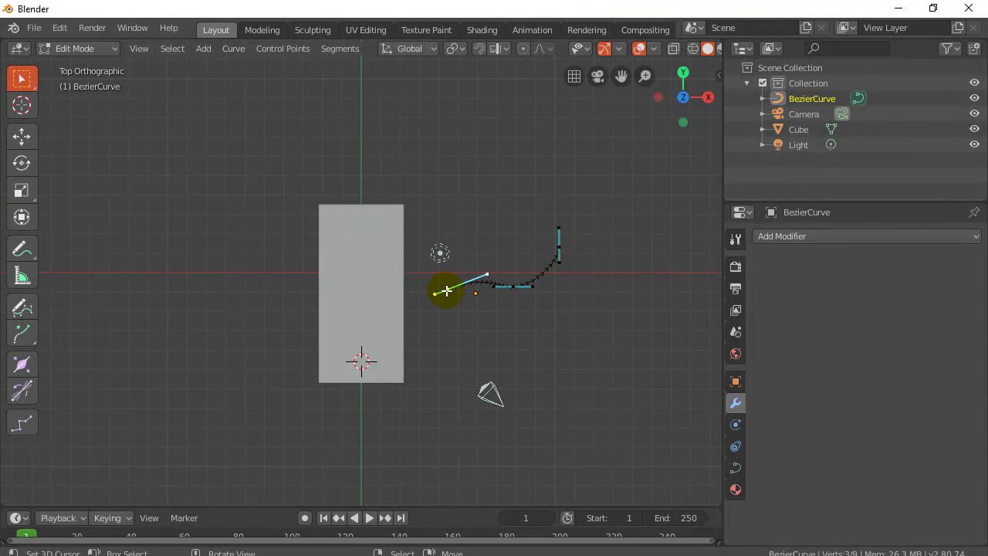
pyautogui.click(272, 49)
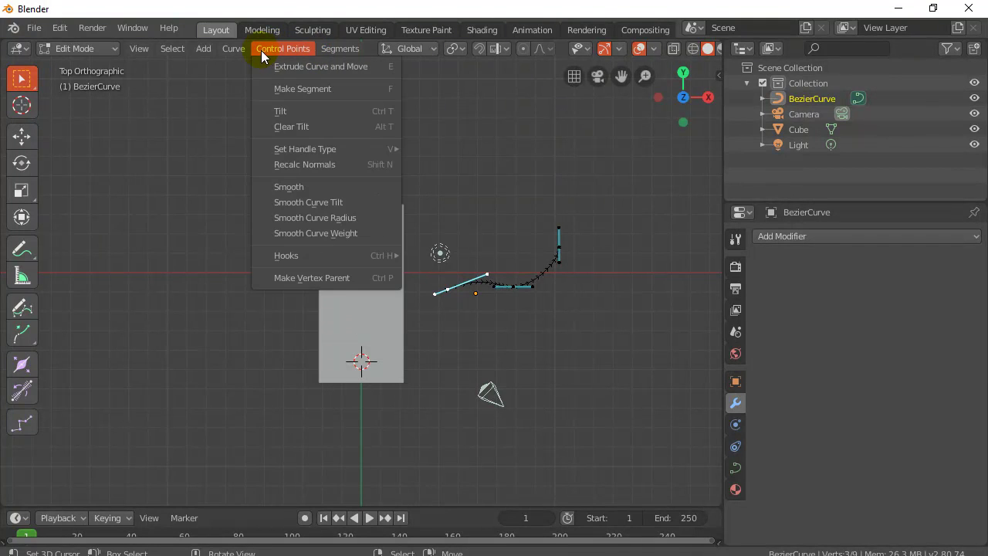
pyautogui.moveTo(243, 48)
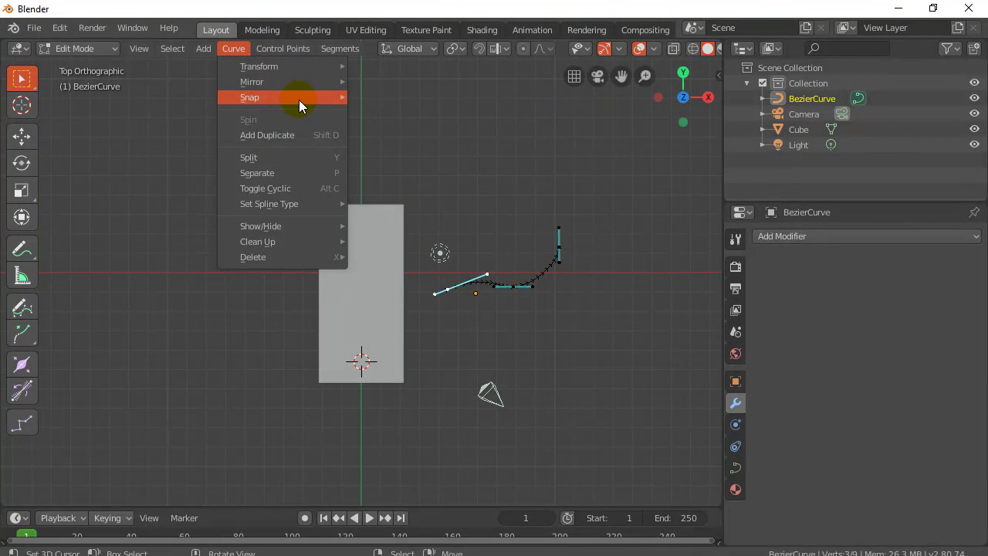
pyautogui.moveTo(282, 100)
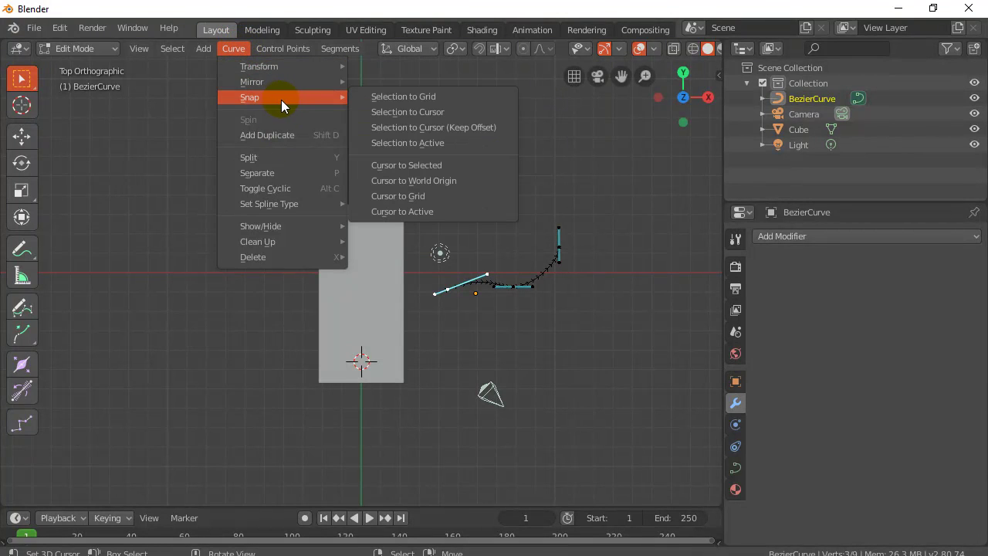
pyautogui.click(383, 165)
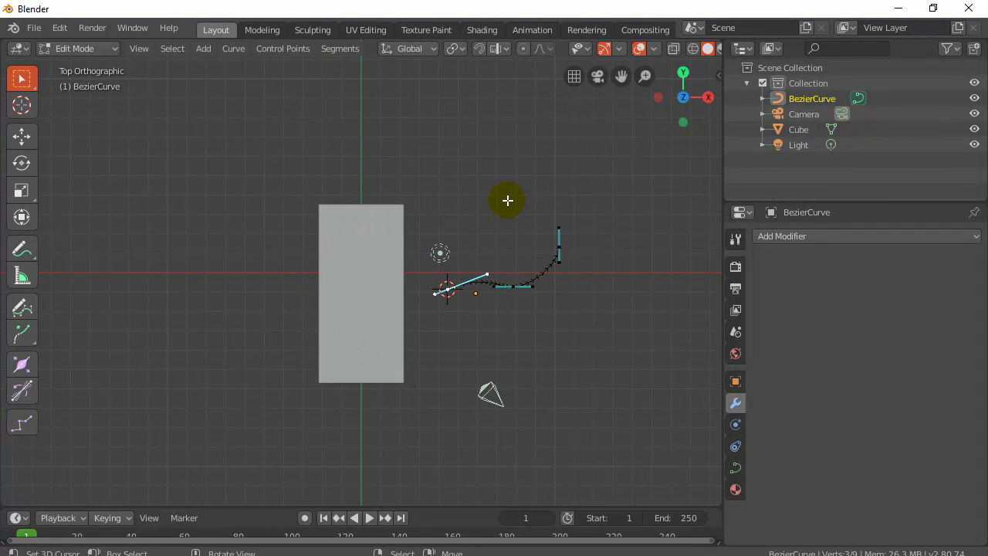
# Back in Object Mode, apply Origin to 3D Cursor to the BezierCurve.
pyautogui.press('Tab')
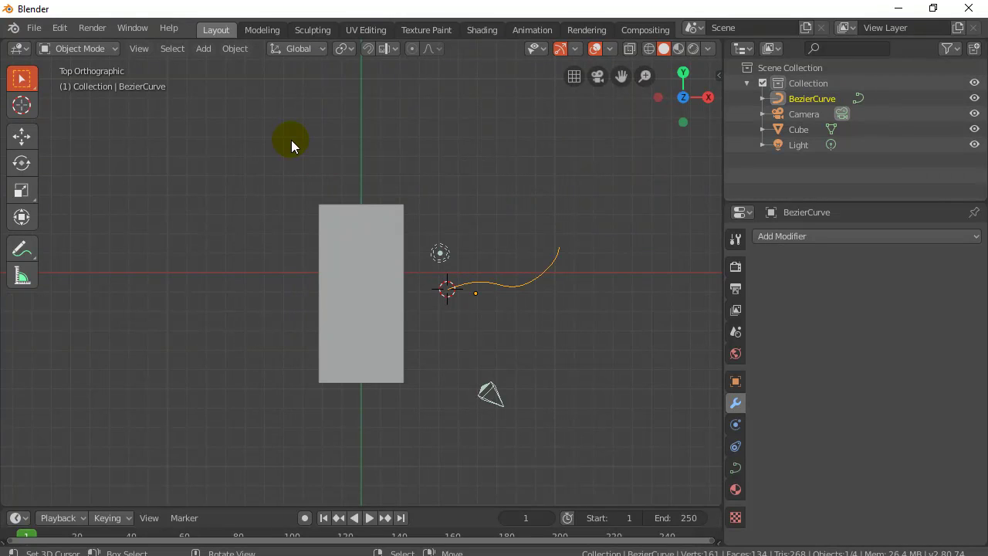
pyautogui.click(229, 49)
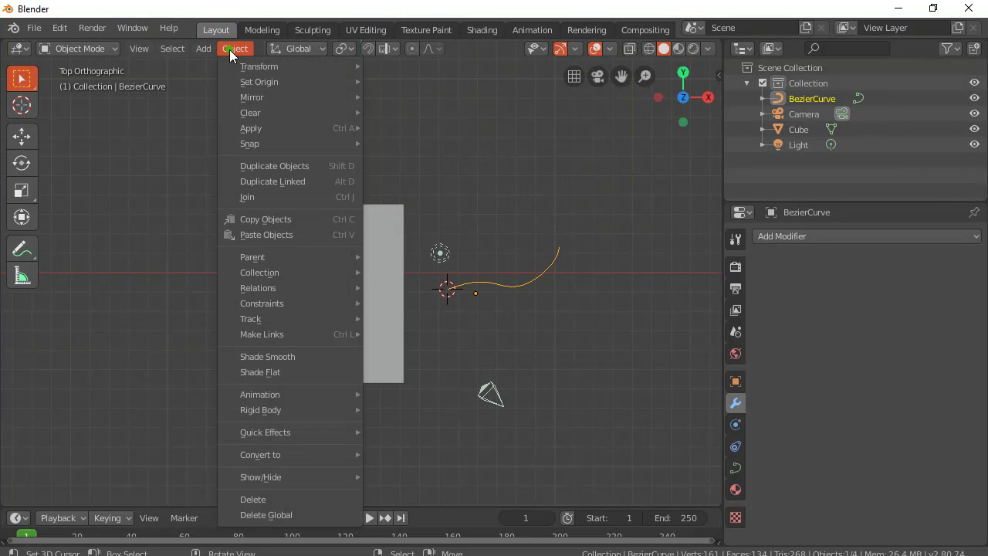
pyautogui.moveTo(357, 91)
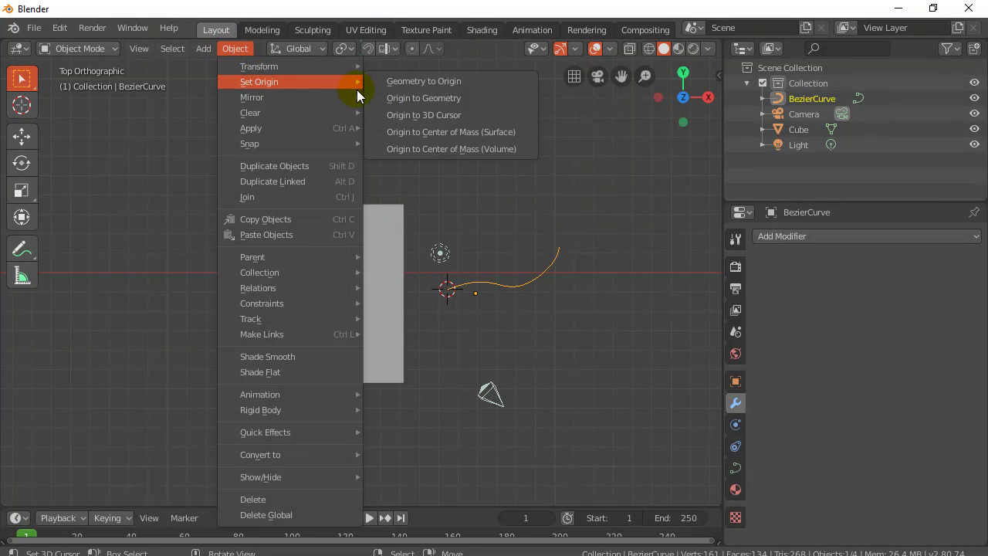
pyautogui.click(414, 116)
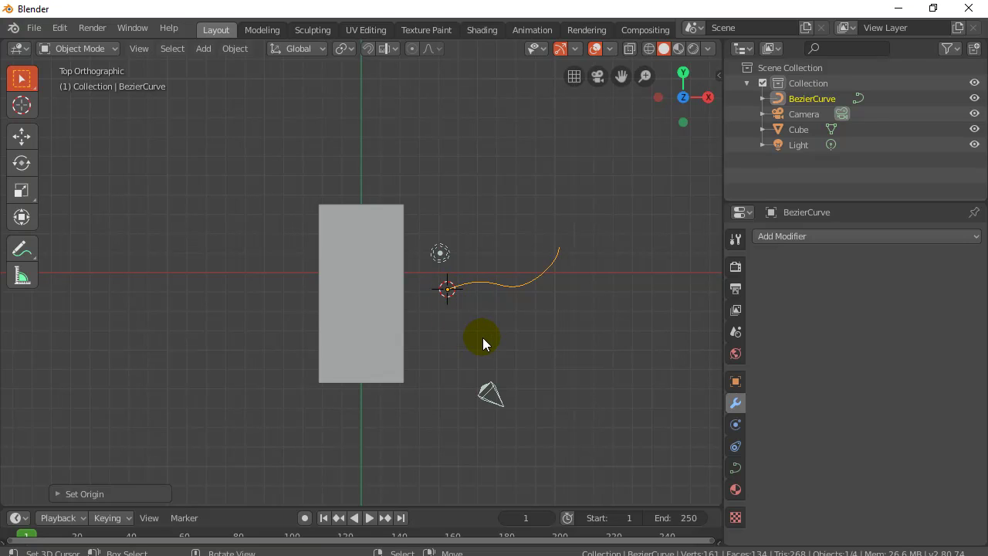
pyautogui.moveTo(482, 337); pyautogui.dragTo(436, 179, button='middle')
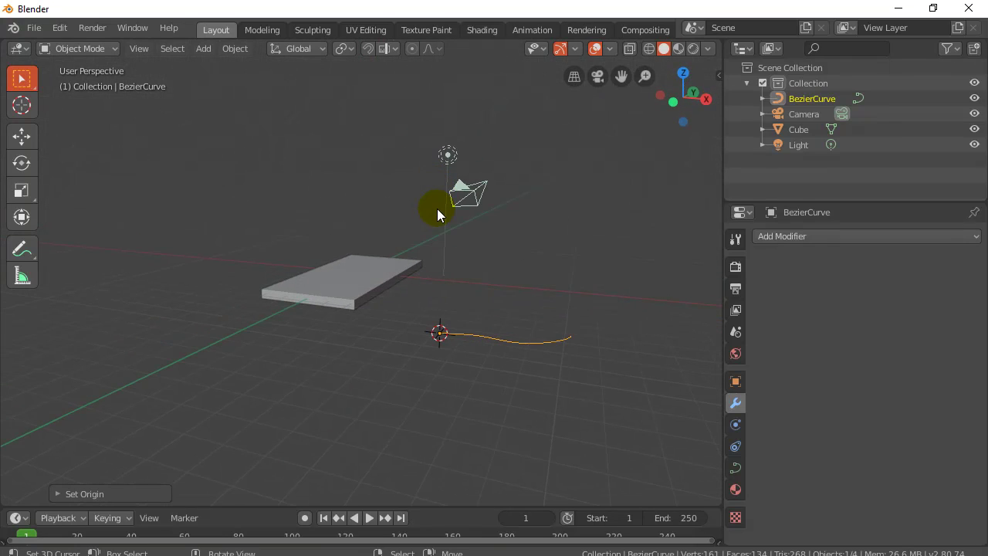
# Raise the Bezier curve 2.229 m along the Z axis.
pyautogui.press('g')
pyautogui.press('z')
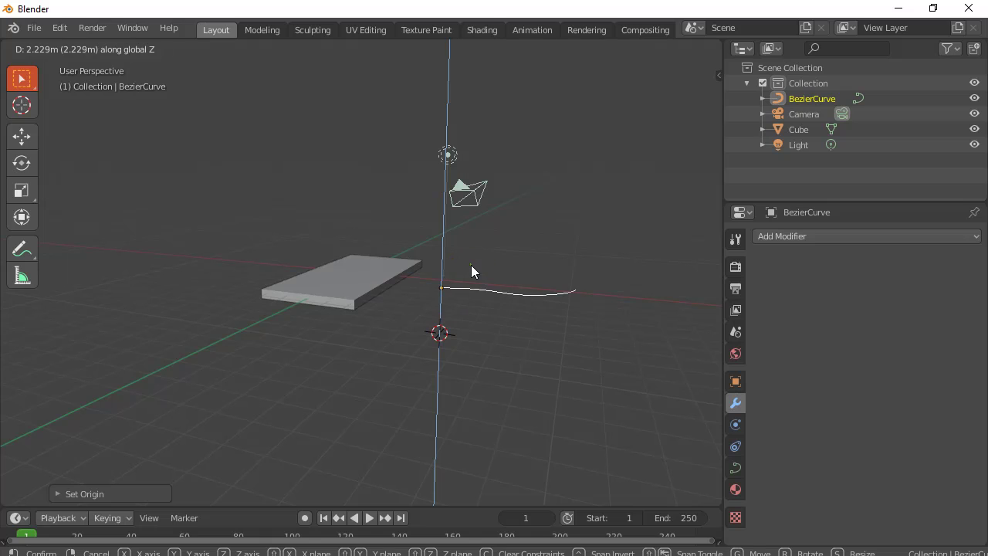
pyautogui.click(469, 268)
pyautogui.moveTo(469, 267); pyautogui.dragTo(394, 416, button='middle')
# Clear the locations of the Cube slab and the BezierCurve with Alt+G, then reselect the slab.
pyautogui.click(357, 289)
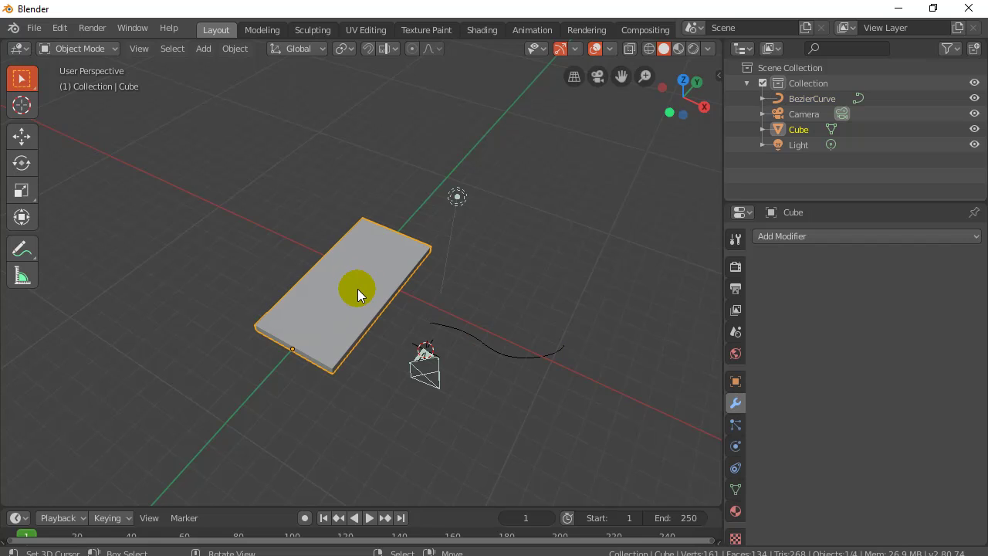
pyautogui.hotkey('alt', 'g')
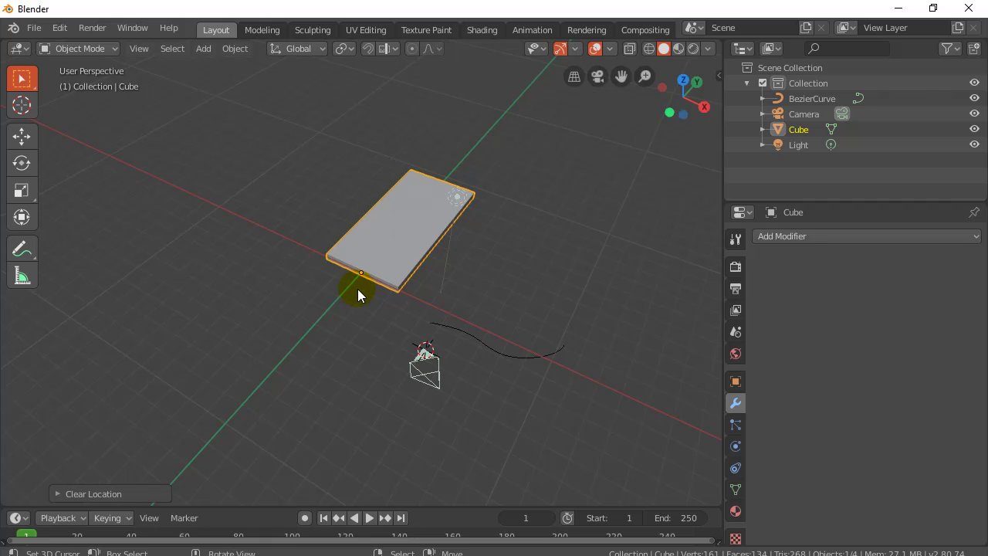
pyautogui.moveTo(358, 289)
pyautogui.mouseDown(button='middle')
pyautogui.moveTo(390, 333)
pyautogui.moveTo(341, 295)
pyautogui.mouseUp(button='middle')
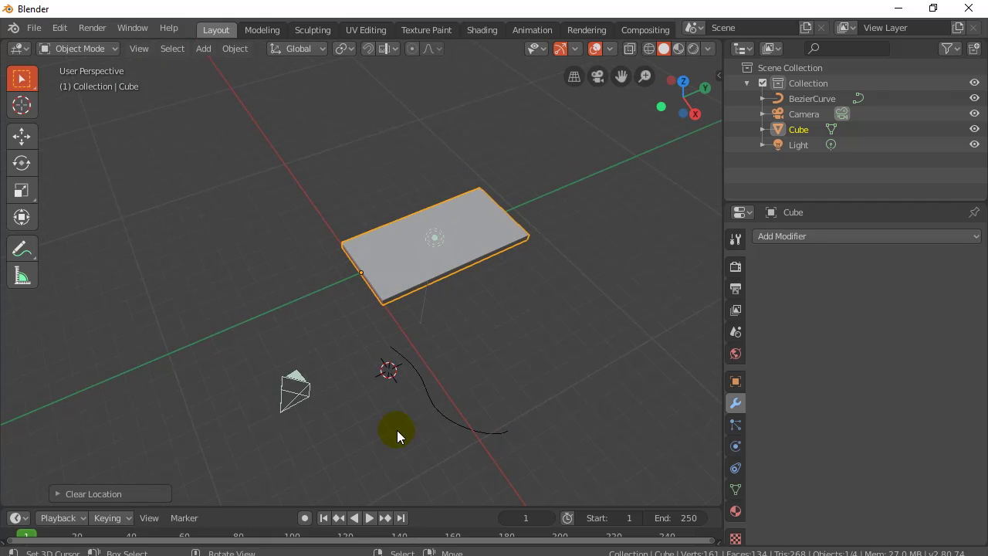
pyautogui.click(441, 411)
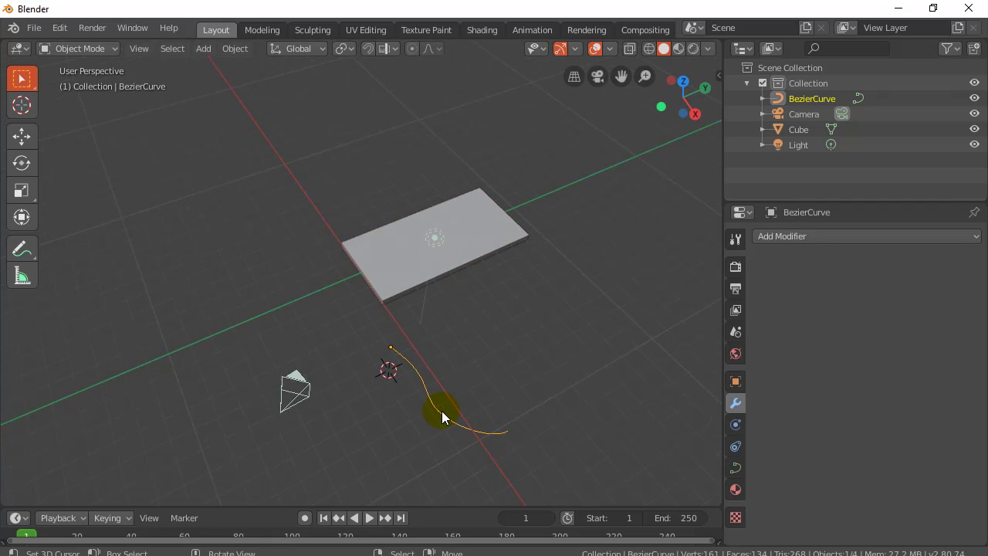
pyautogui.hotkey('alt', 'g')
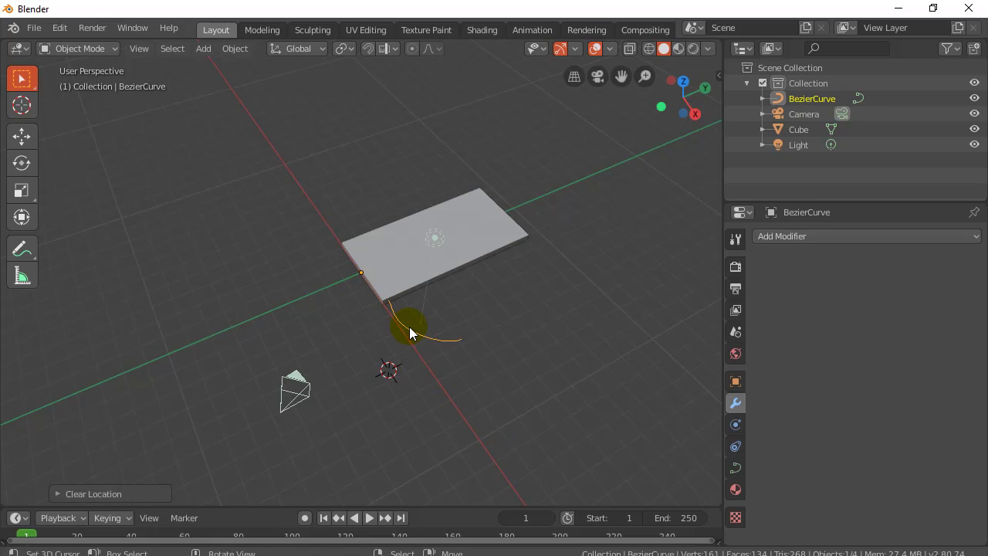
pyautogui.moveTo(457, 367); pyautogui.dragTo(434, 270, button='middle')
pyautogui.click(442, 258)
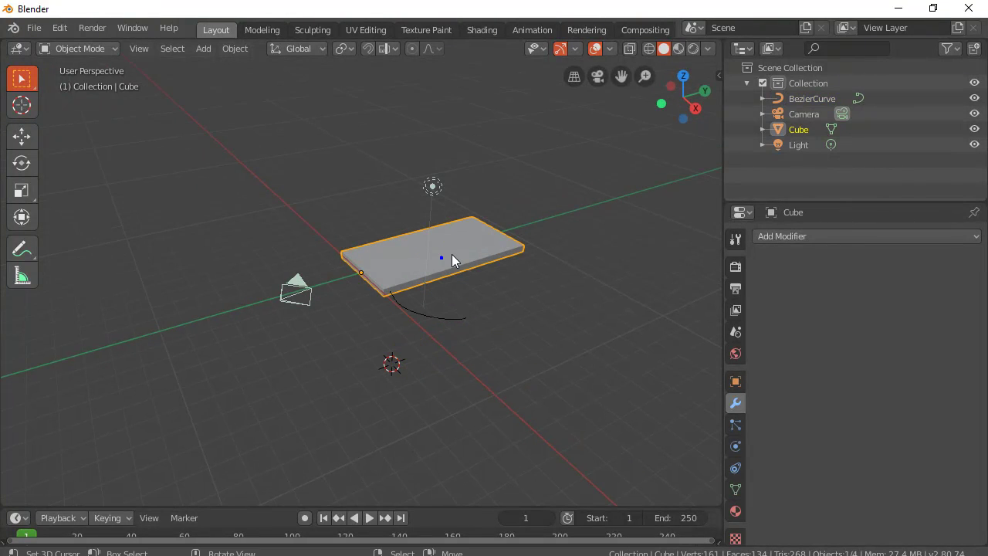
# Add a Curve deform modifier to the Cube slab targeting BezierCurve.
pyautogui.click(735, 381)
pyautogui.click(734, 403)
pyautogui.click(778, 236)
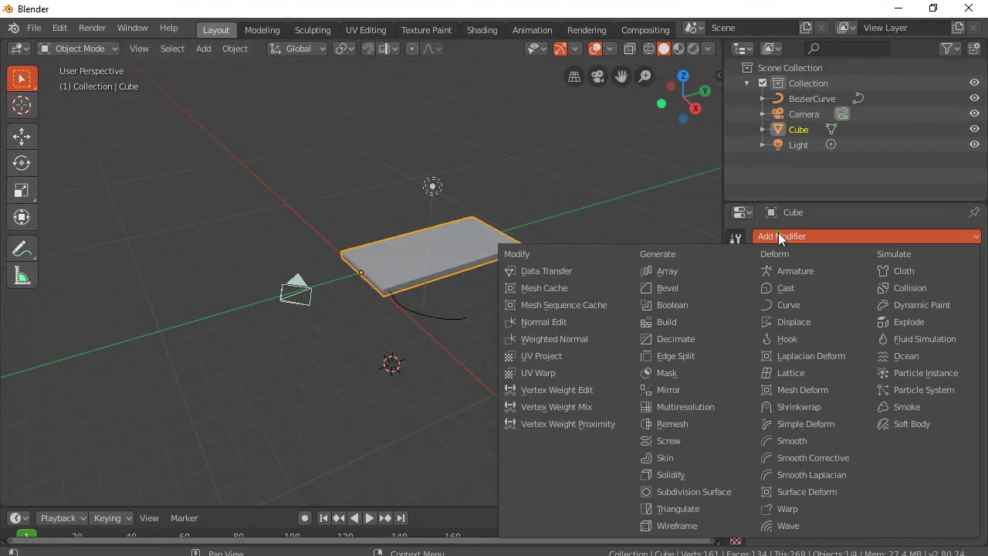
pyautogui.click(791, 306)
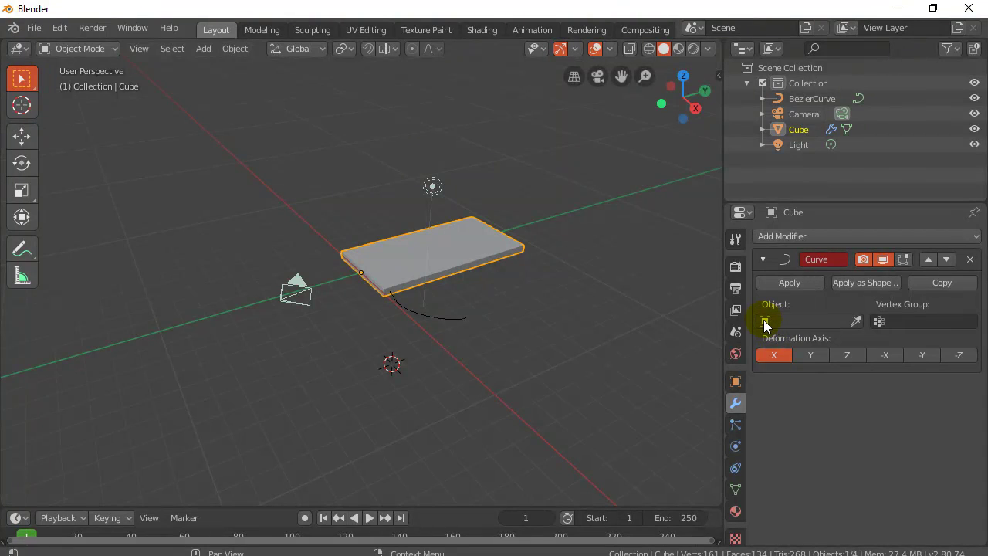
pyautogui.click(764, 322)
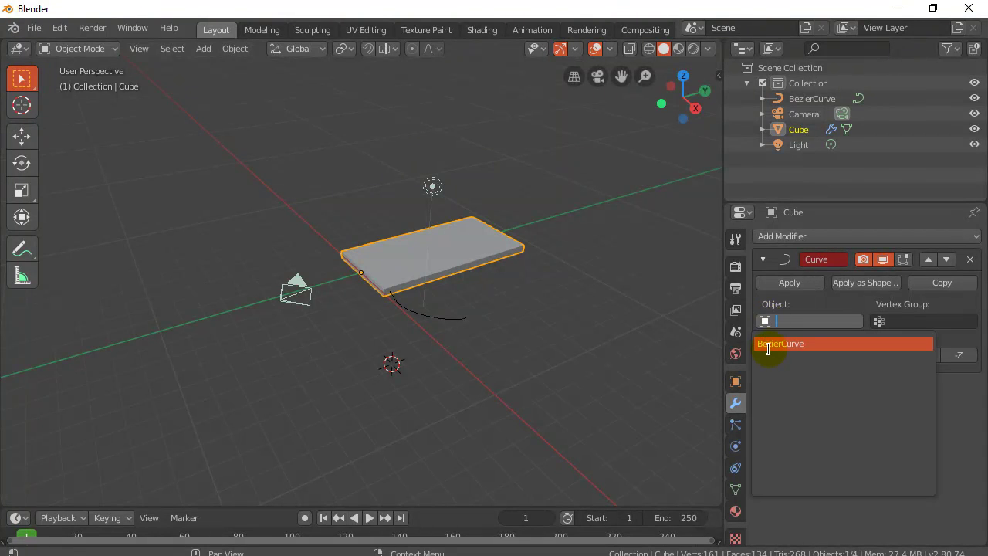
pyautogui.click(780, 344)
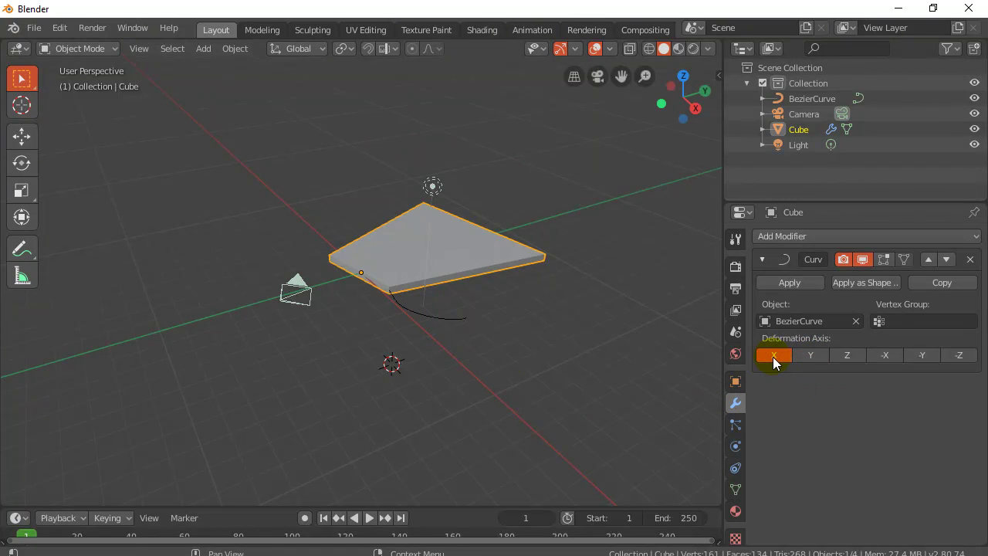
# Compare the Curve modifier's deformation axes Z, -X, -Y, -Z and X, and settle on Y.
pyautogui.click(810, 356)
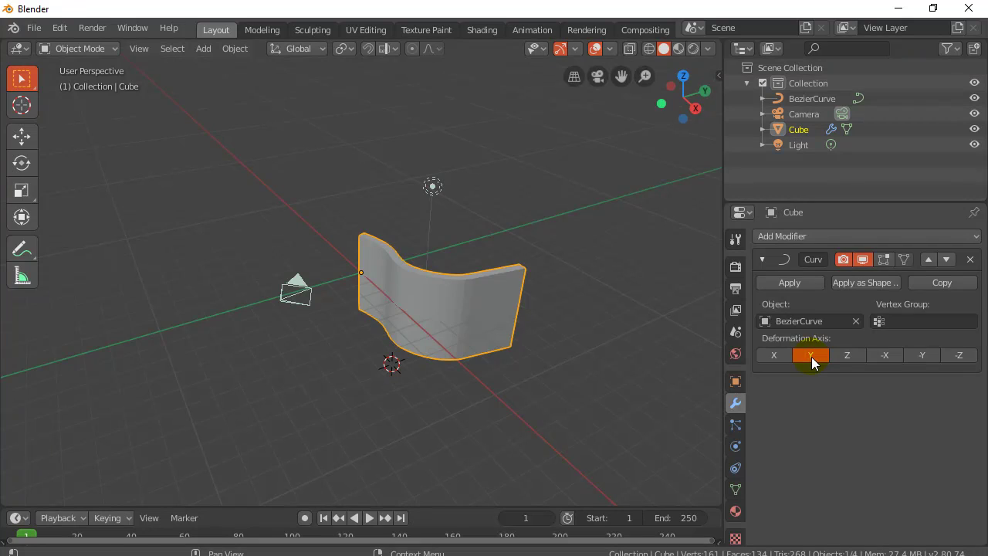
pyautogui.moveTo(325, 401); pyautogui.dragTo(540, 255, button='middle')
pyautogui.click(847, 355)
pyautogui.click(887, 357)
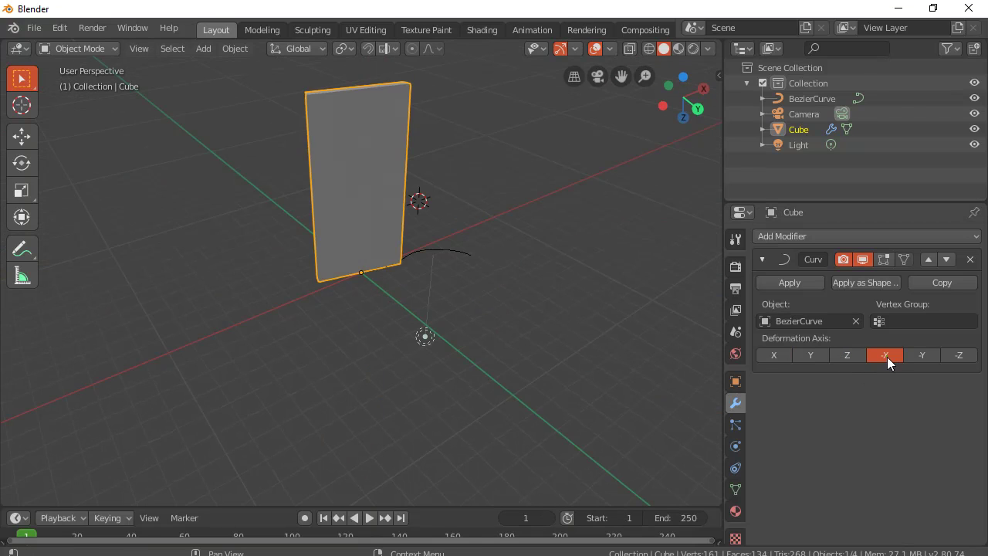
pyautogui.click(921, 357)
pyautogui.click(952, 357)
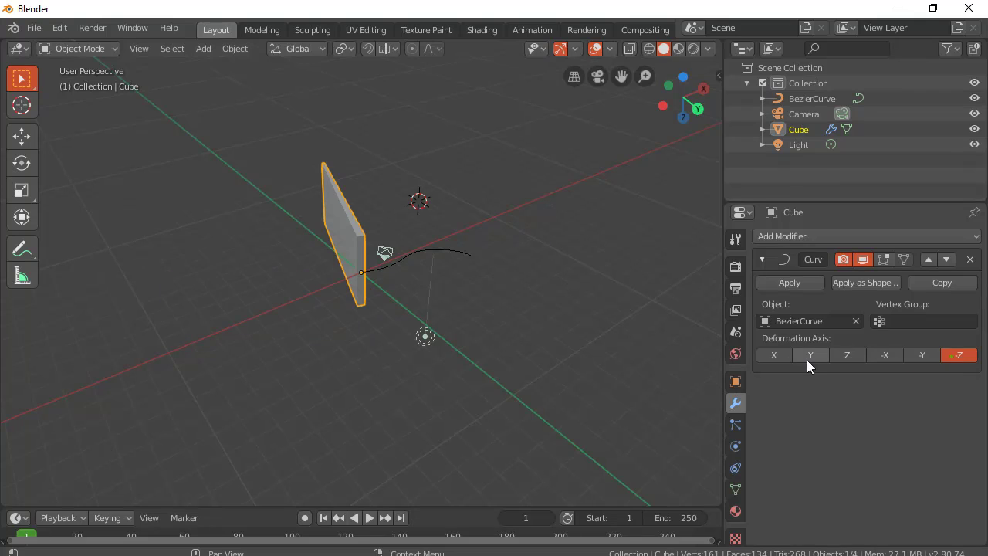
pyautogui.click(800, 360)
pyautogui.click(767, 359)
pyautogui.click(809, 356)
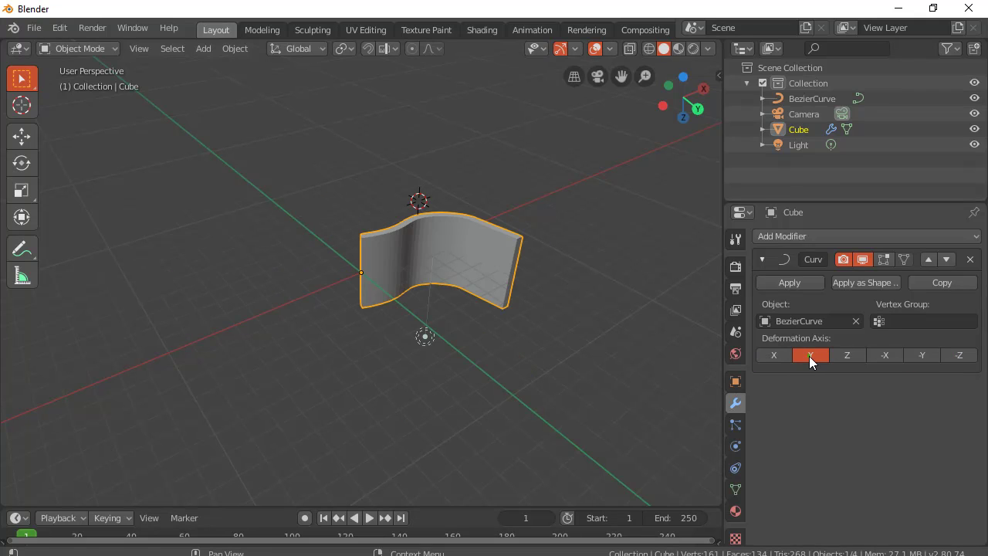
pyautogui.moveTo(424, 313); pyautogui.dragTo(442, 234, button='middle')
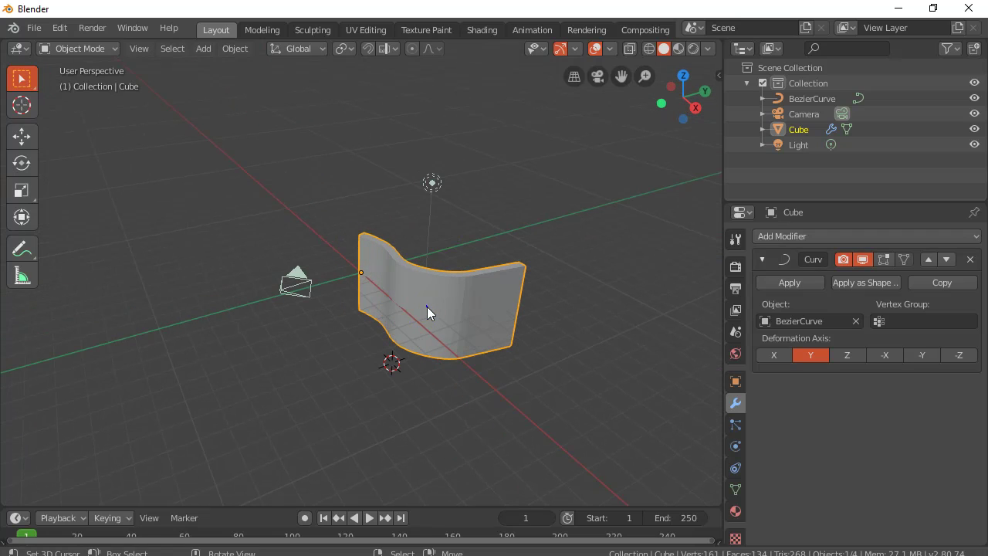
# Move the slab along global X, then along global Y.
pyautogui.press('g')
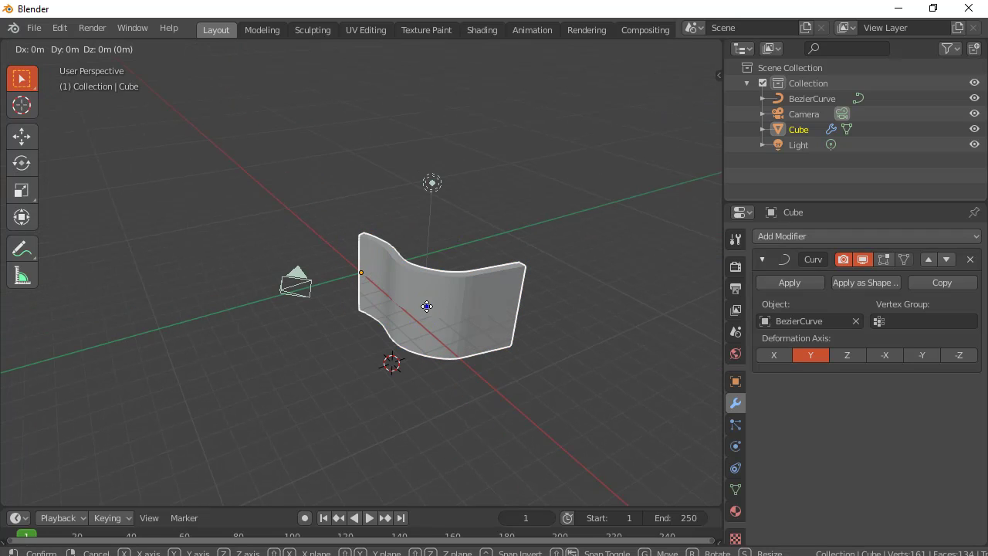
pyautogui.moveTo(427, 306); pyautogui.dragTo(412, 321, button='middle')
pyautogui.click(431, 305)
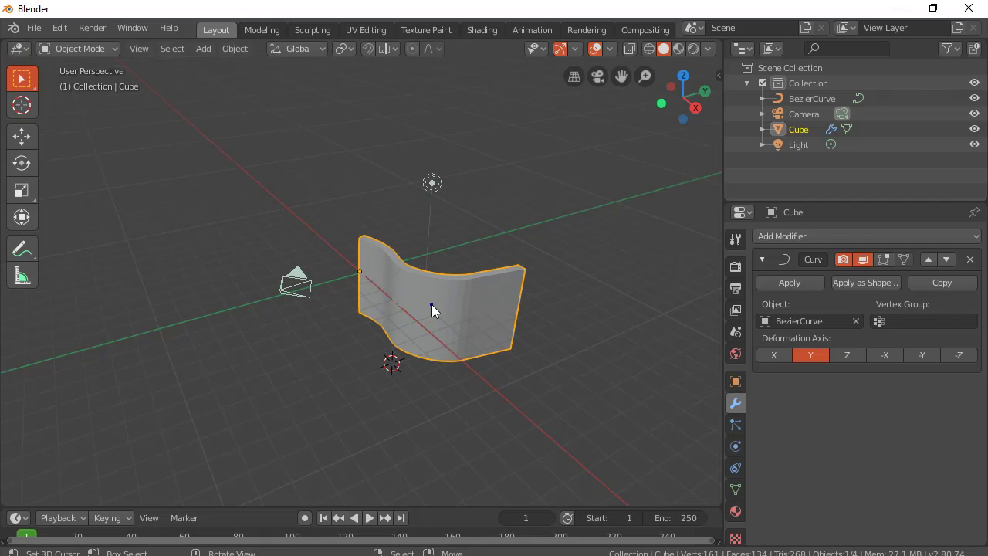
pyautogui.moveTo(431, 304); pyautogui.dragTo(143, 226)
pyautogui.press('y')
pyautogui.click(143, 226)
pyautogui.moveTo(151, 229); pyautogui.dragTo(183, 307, button='middle')
# Slide the slab about 13.65 m along global Y so it curls into the curve's hook.
pyautogui.press('g')
pyautogui.press('y')
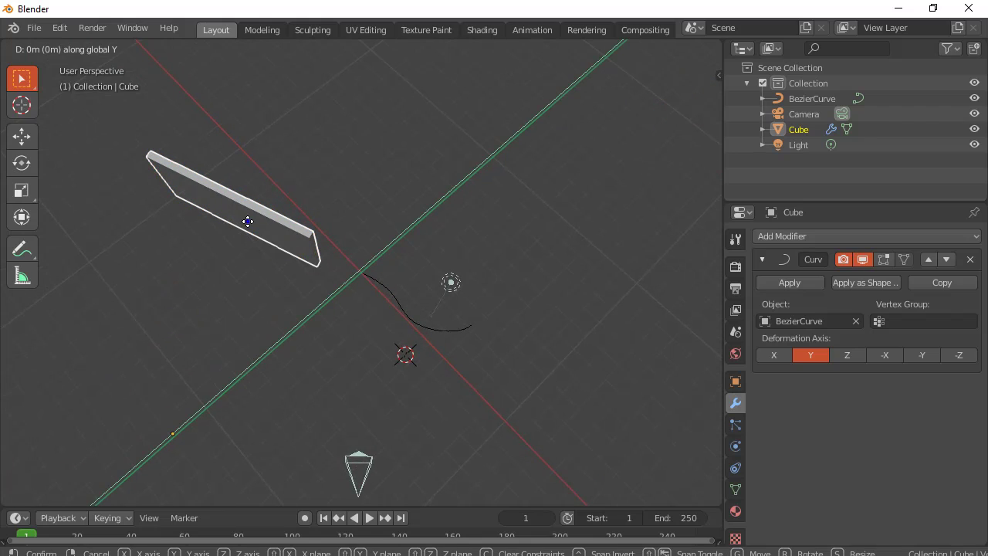
pyautogui.moveTo(247, 222); pyautogui.dragTo(455, 346)
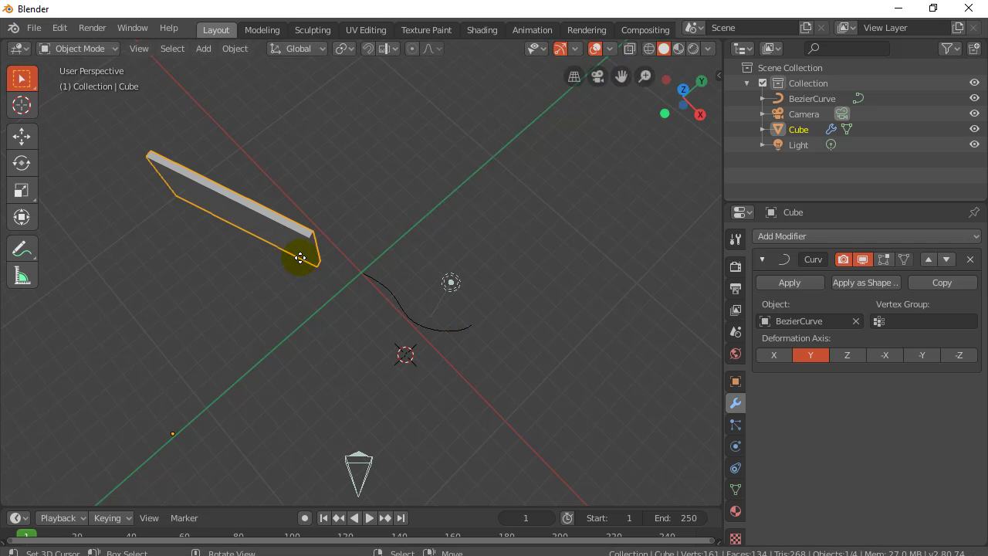
pyautogui.press('y')
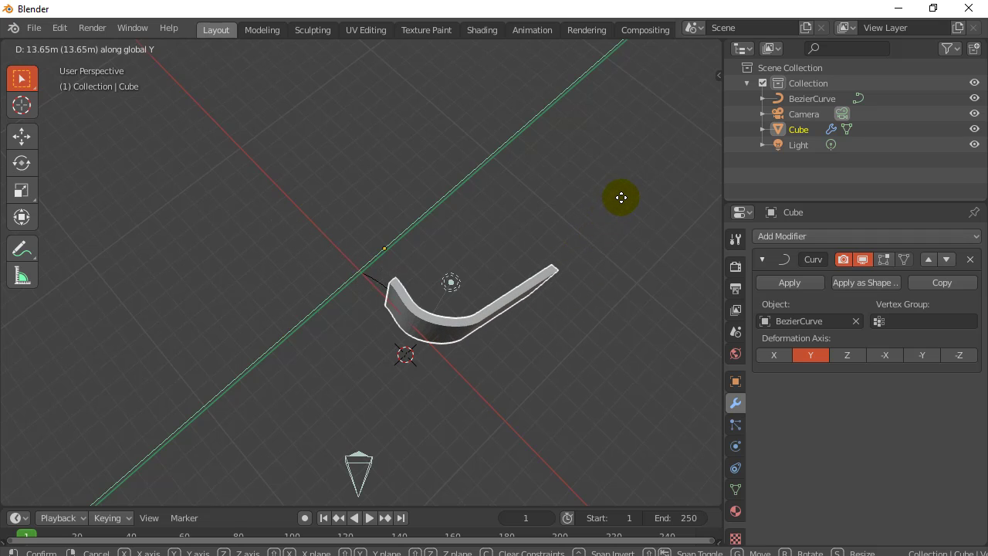
# Confirm the slab's position and toggle the Curve modifier's viewport display off and on.
pyautogui.click(623, 206)
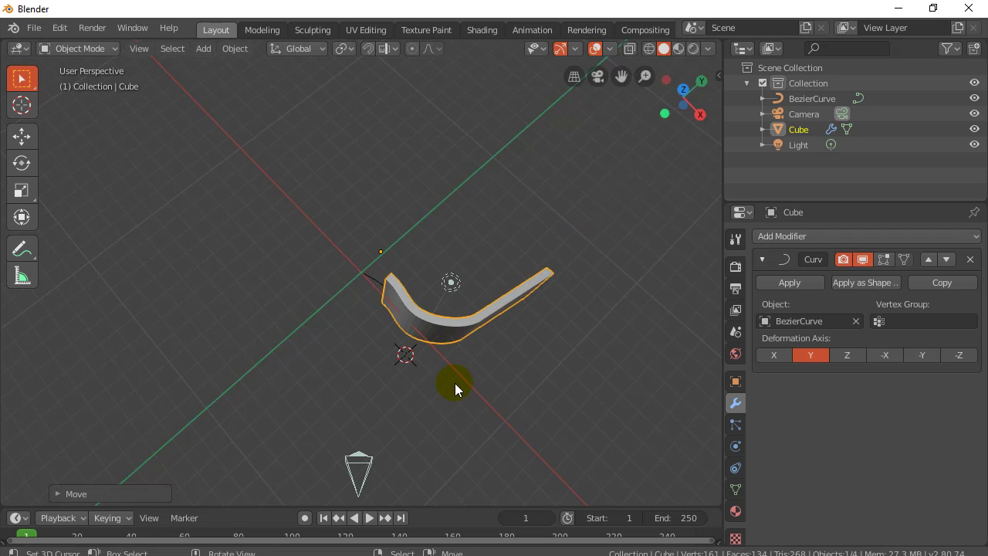
pyautogui.moveTo(455, 383); pyautogui.dragTo(458, 436, button='middle')
pyautogui.moveTo(493, 325); pyautogui.dragTo(453, 233, button='middle')
pyautogui.click(370, 270)
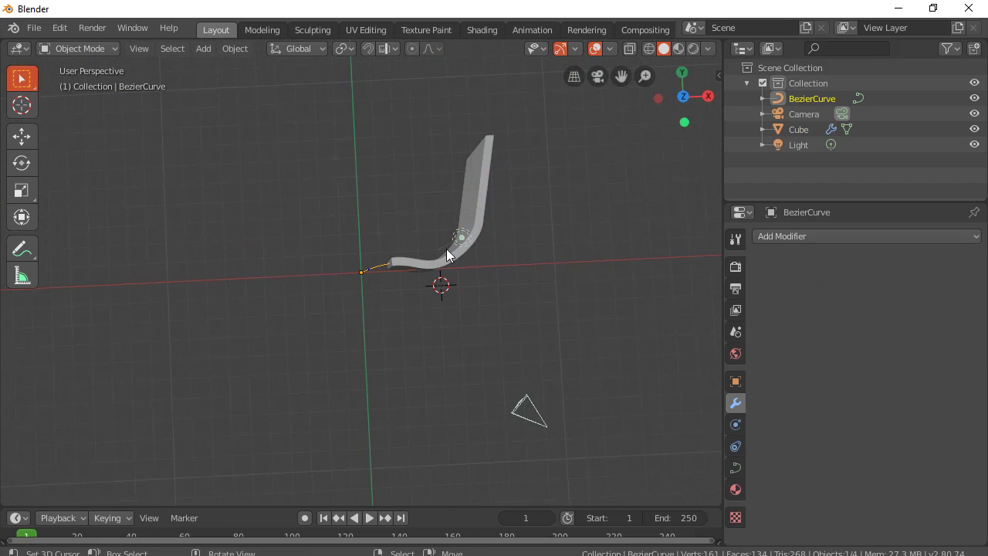
pyautogui.click(478, 196)
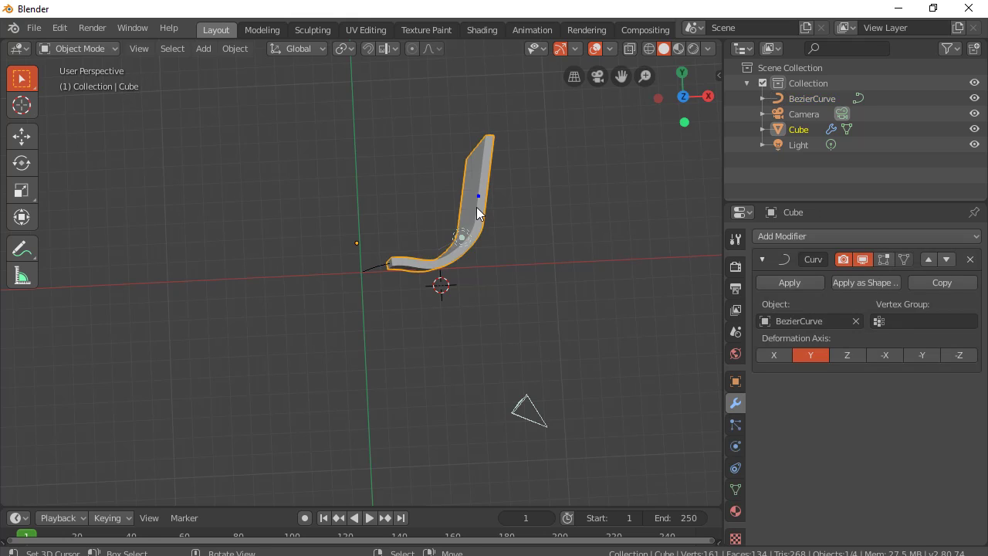
pyautogui.click(855, 260)
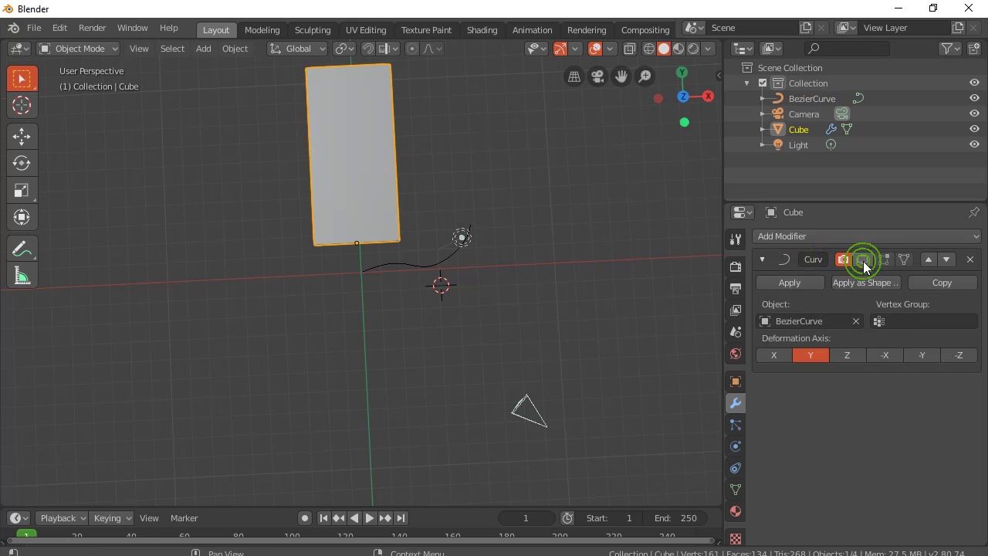
pyautogui.click(863, 261)
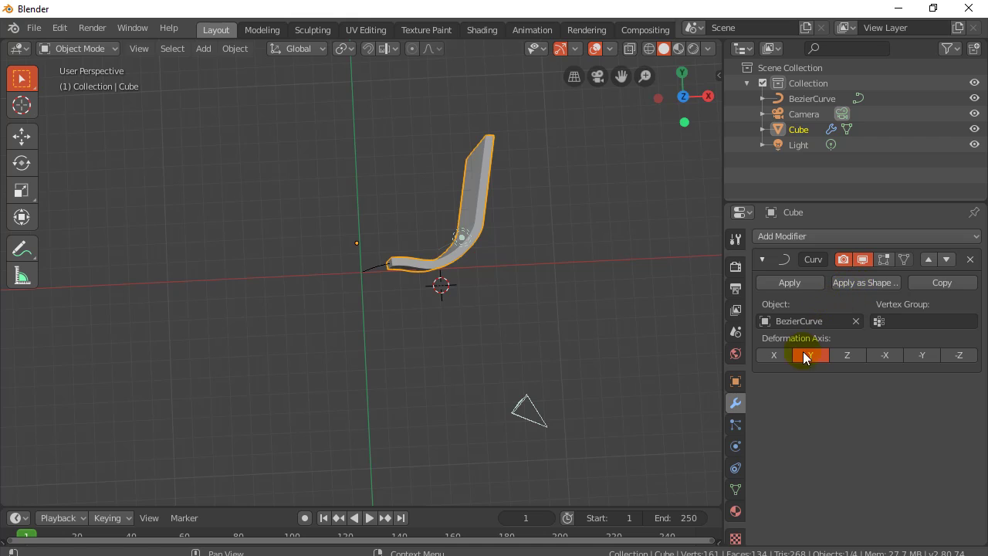
# Move the slab along global Y until it bends into a wavy S-shaped wall.
pyautogui.click(454, 232)
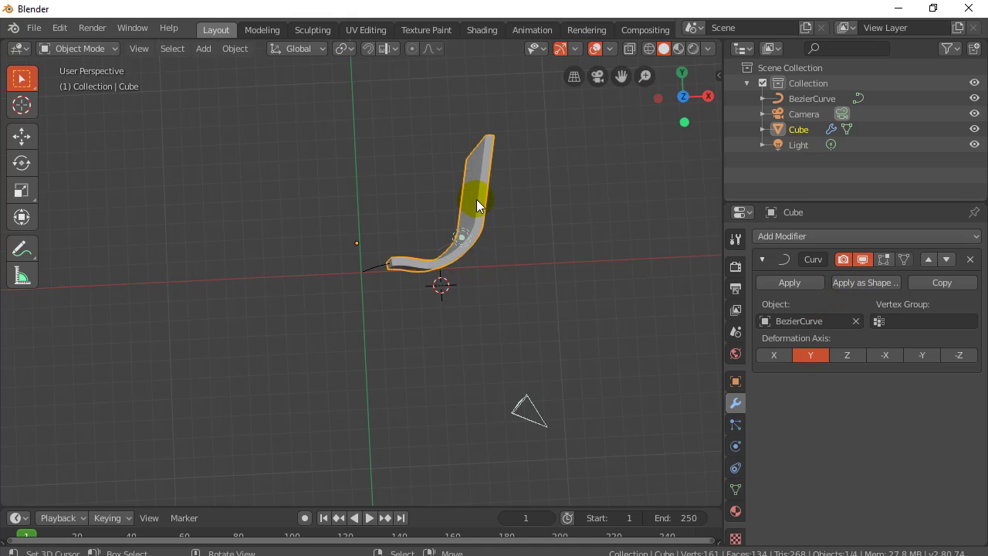
pyautogui.press('g')
pyautogui.press('y')
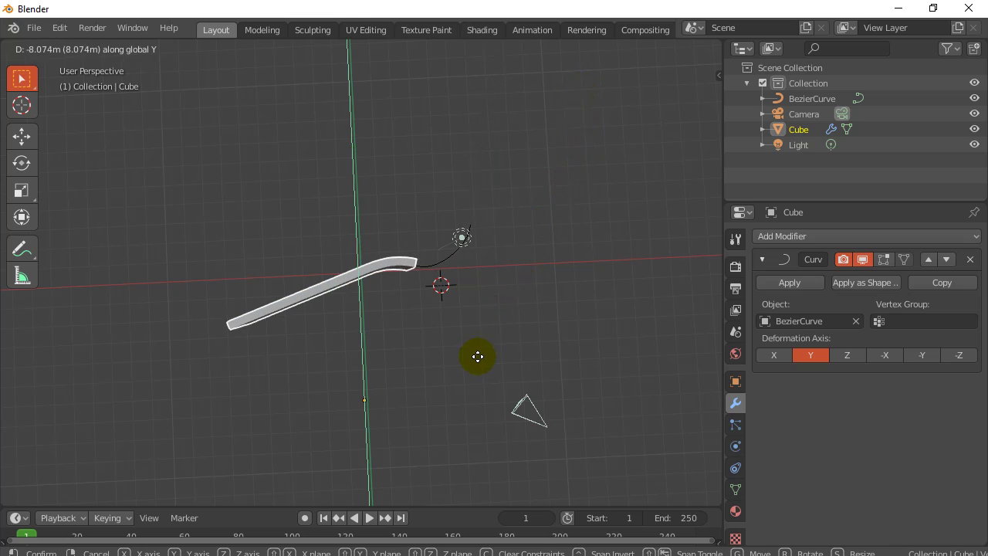
pyautogui.click(567, 245)
# Put BezierCurve into Edit Mode and switch to top view.
pyautogui.moveTo(562, 350); pyautogui.dragTo(449, 356, button='middle')
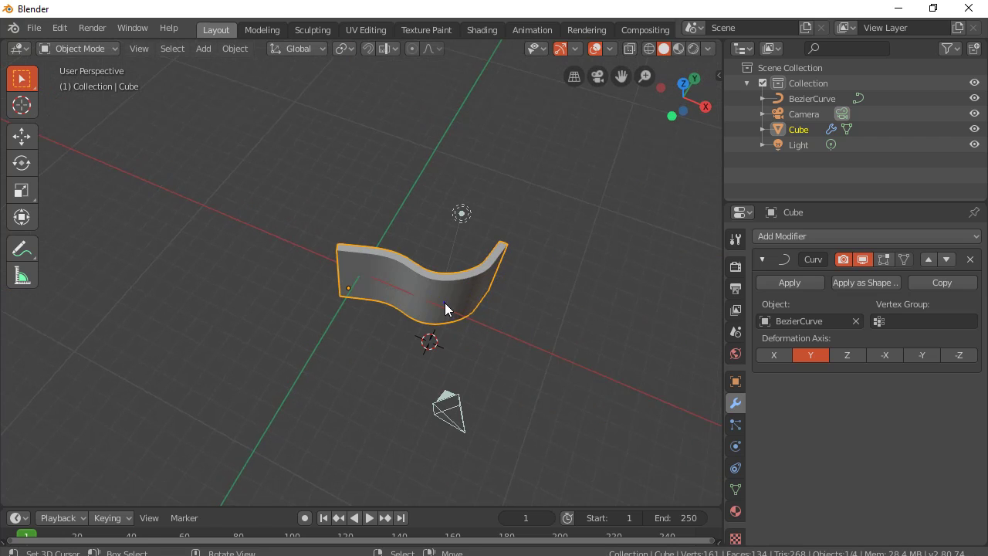
pyautogui.click(806, 100)
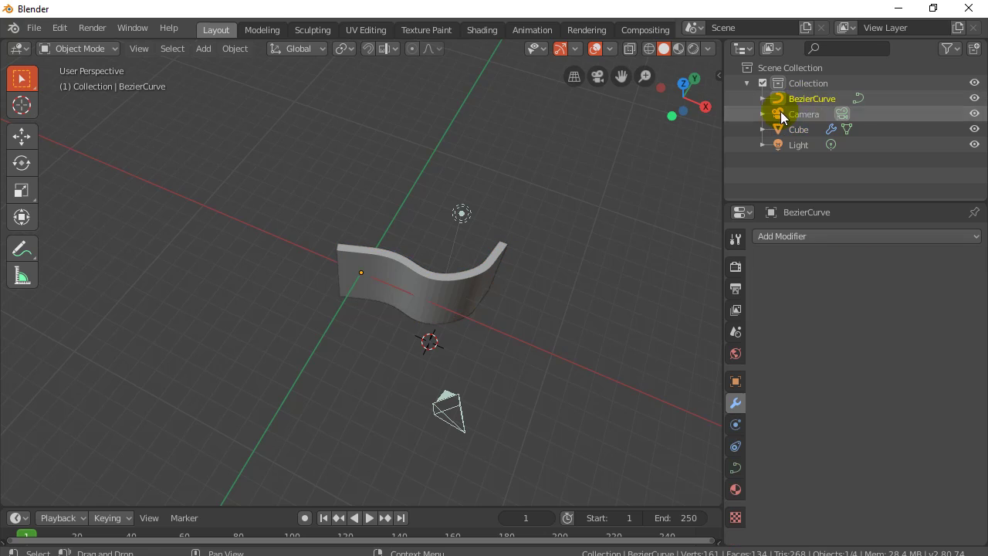
pyautogui.press('Tab')
pyautogui.moveTo(347, 372); pyautogui.dragTo(319, 425, button='middle')
pyautogui.press('KP_7')
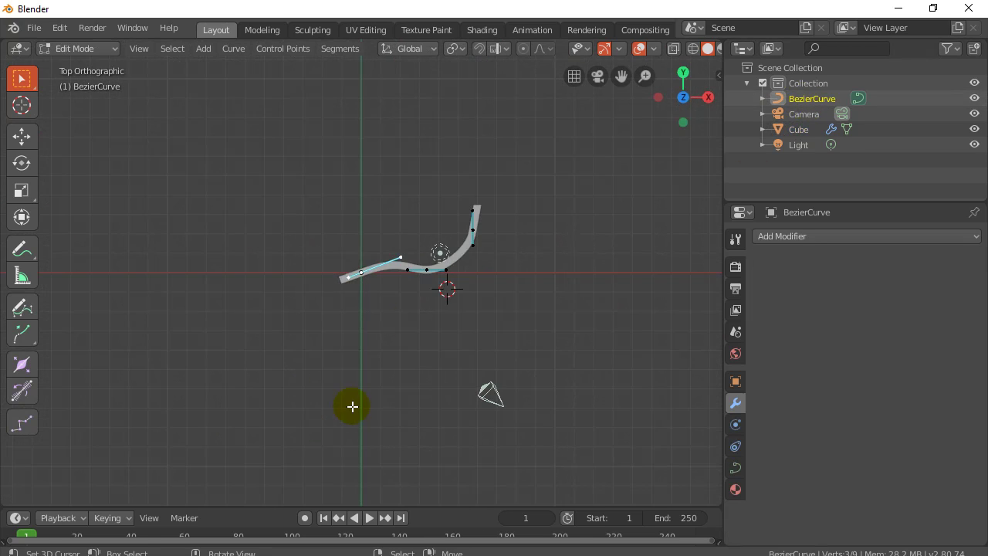
# Drag the curve's control points and handles so the slab's right end forms a deeper hook.
pyautogui.moveTo(430, 265); pyautogui.dragTo(433, 290)
pyautogui.moveTo(471, 230); pyautogui.dragTo(440, 180)
pyautogui.moveTo(472, 243); pyautogui.dragTo(498, 288)
pyautogui.moveTo(397, 261); pyautogui.dragTo(419, 241)
pyautogui.moveTo(417, 255); pyautogui.dragTo(386, 415, button='middle')
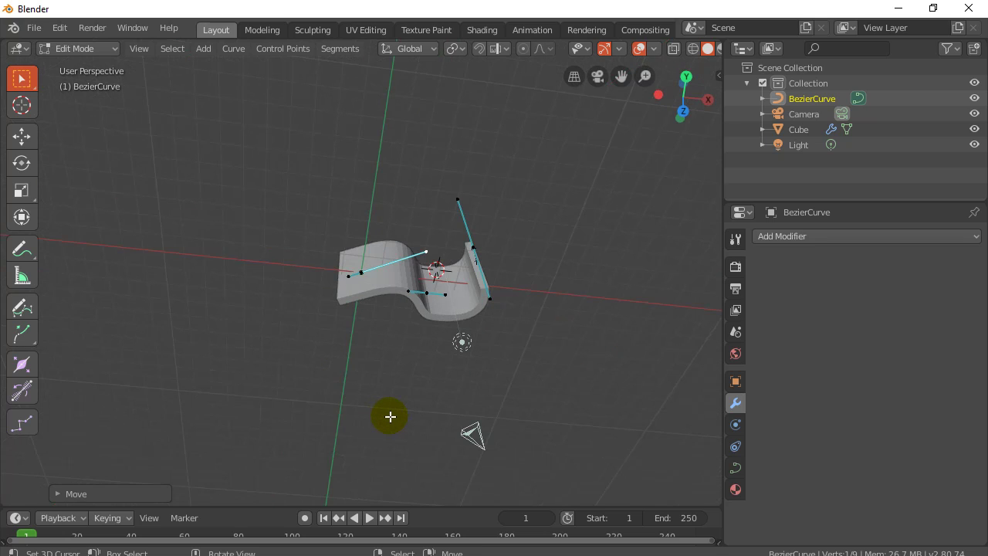